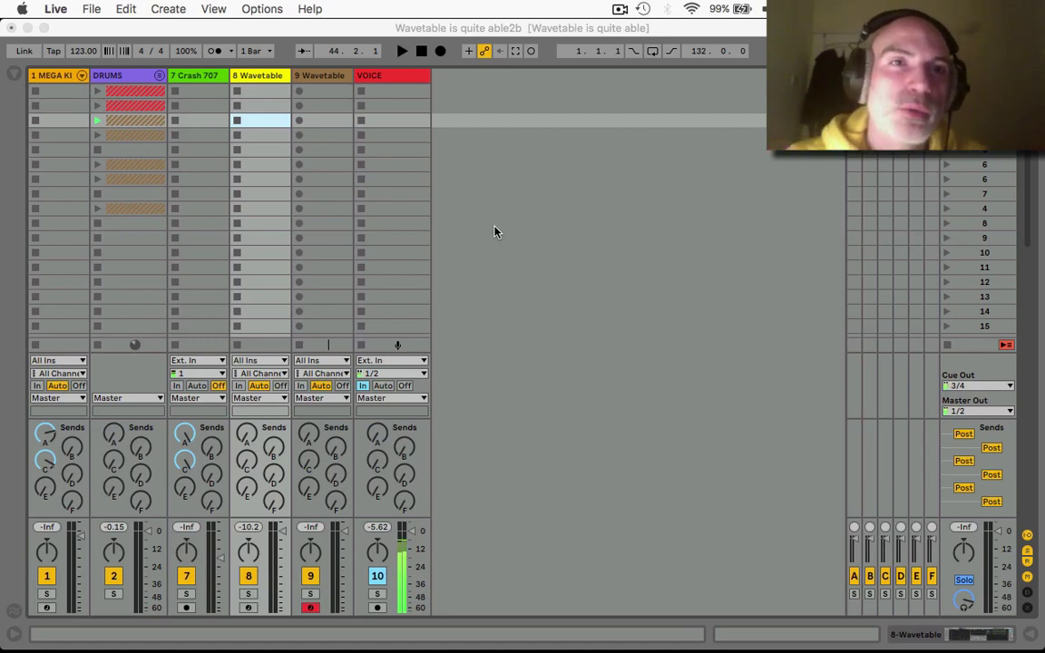
Insert a new empty MIDI track before VOICE
{"action": "right_click", "coordinate": [261, 76]}
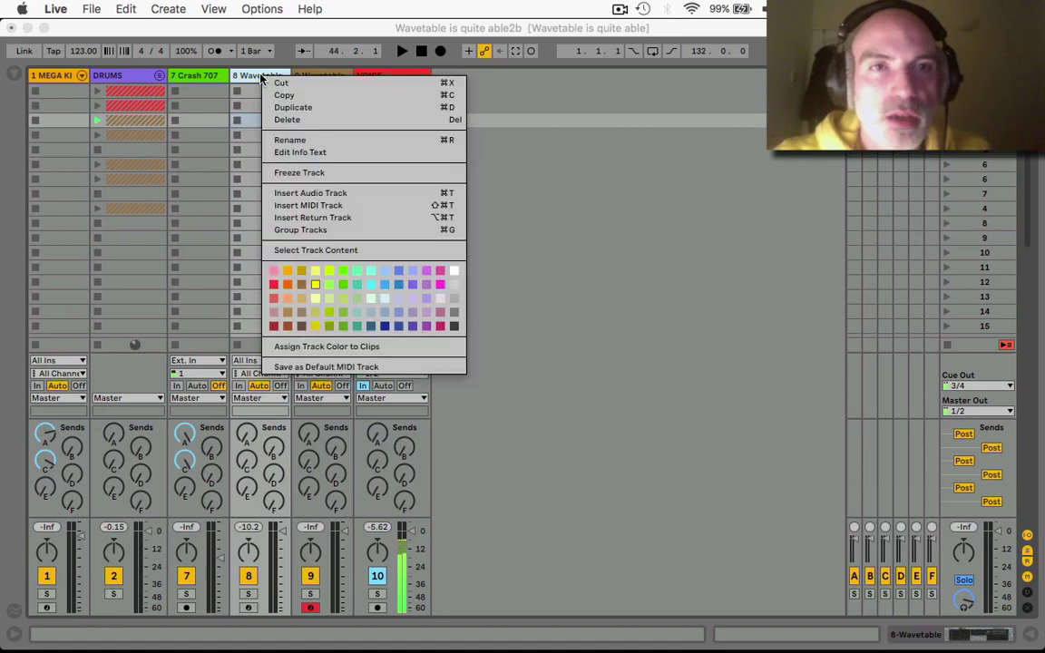
{"action": "key", "text": "Escape"}
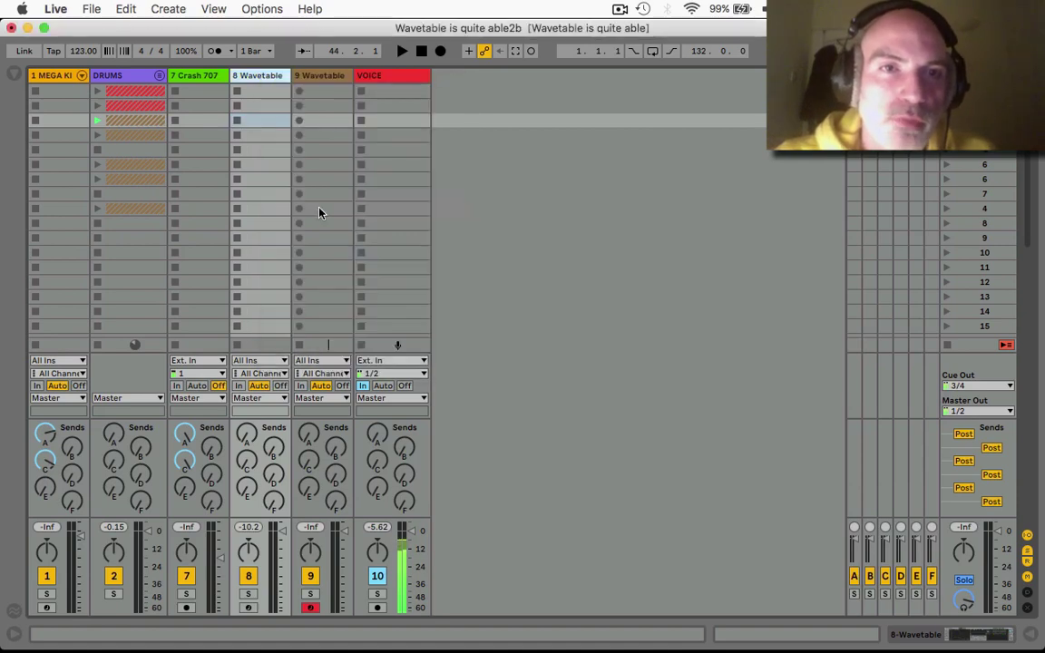
{"action": "right_click", "coordinate": [269, 83]}
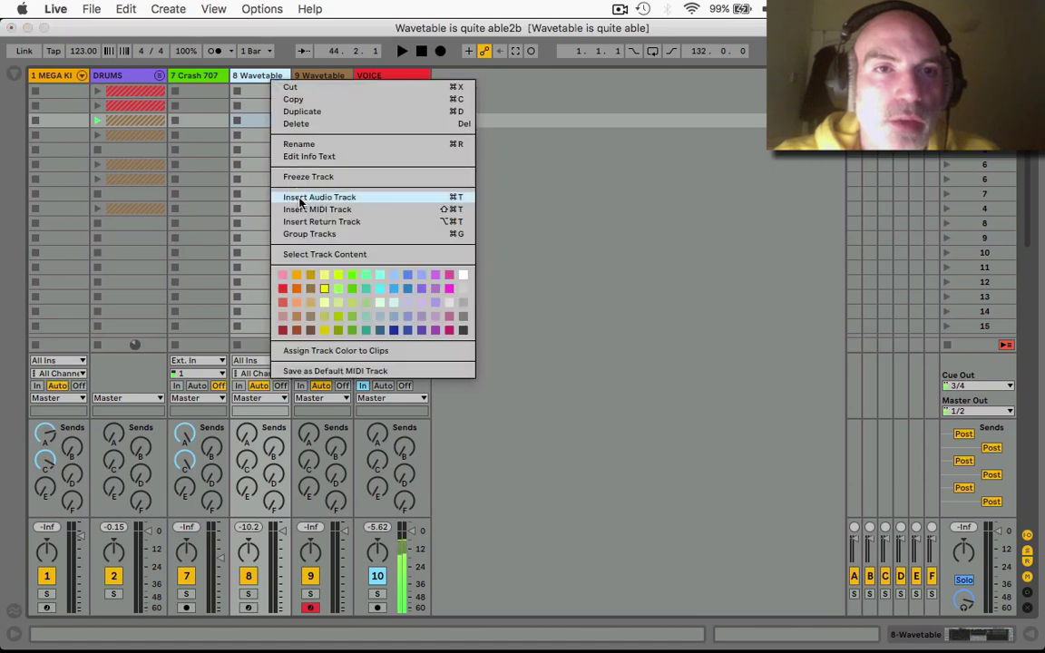
{"action": "key", "text": "Return"}
Delete both old Wavetable tracks and show the Instruments browser
{"action": "right_click", "coordinate": [261, 78]}
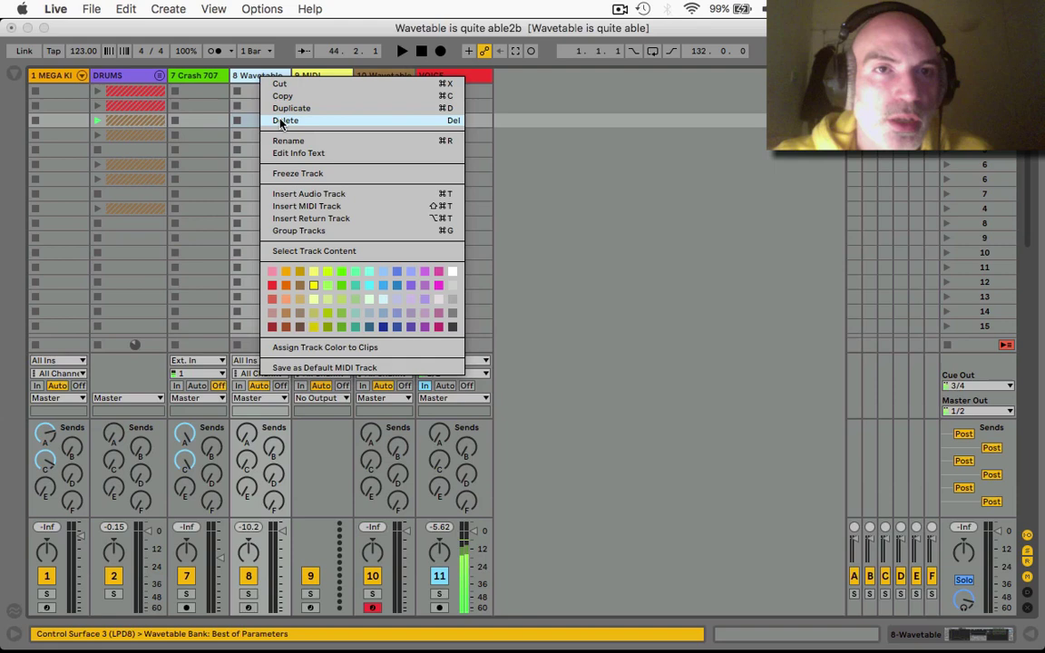
{"action": "left_click", "coordinate": [284, 119]}
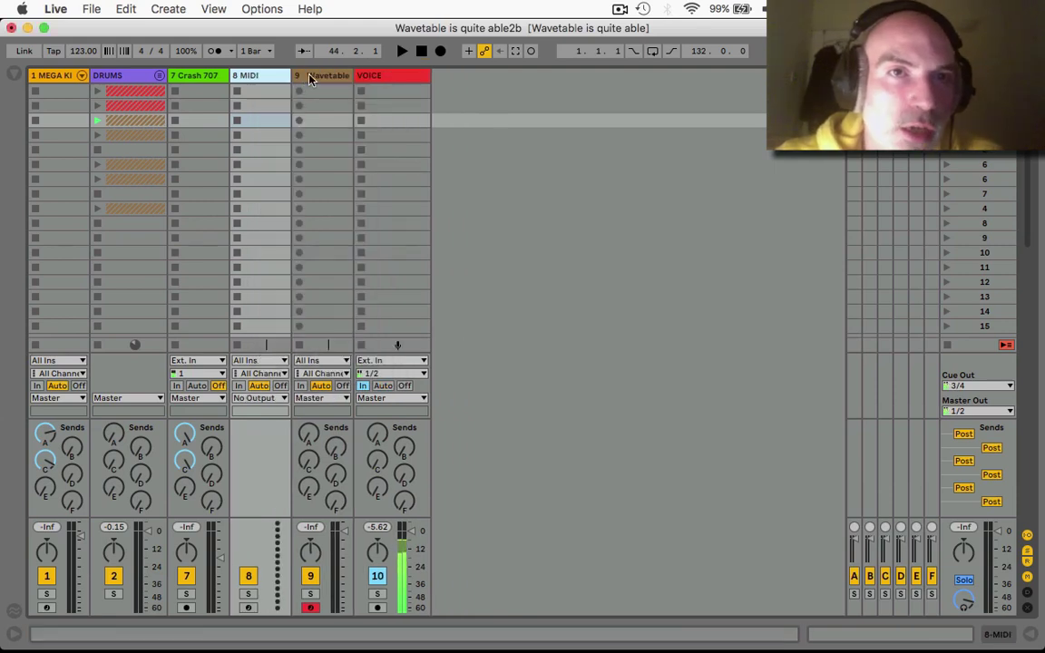
{"action": "right_click", "coordinate": [311, 79]}
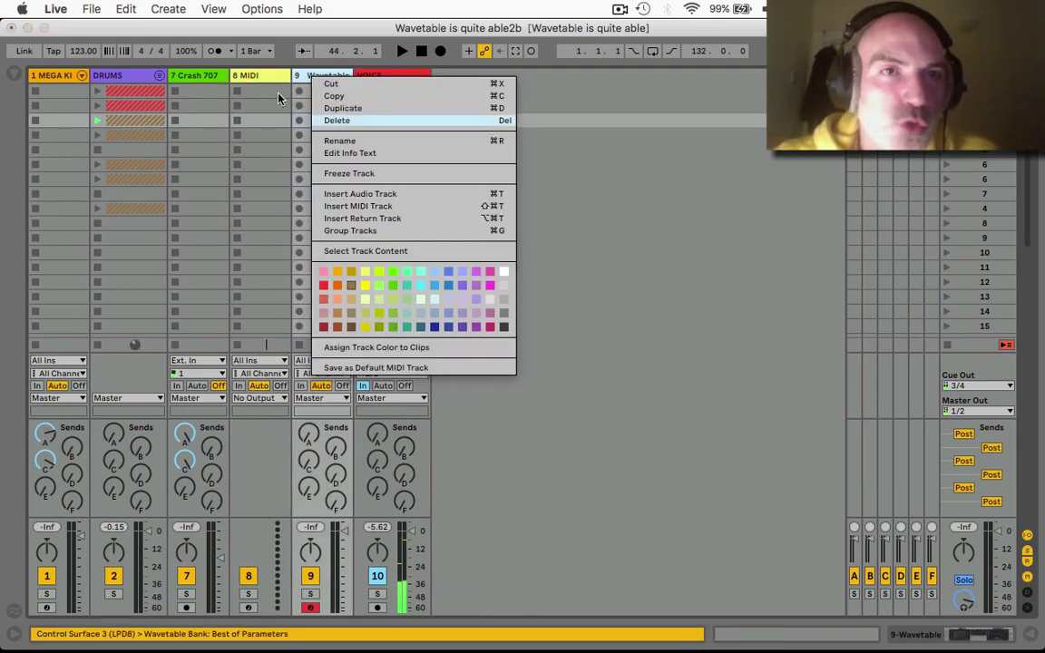
{"action": "key", "text": "Return"}
{"action": "left_click", "coordinate": [12, 72]}
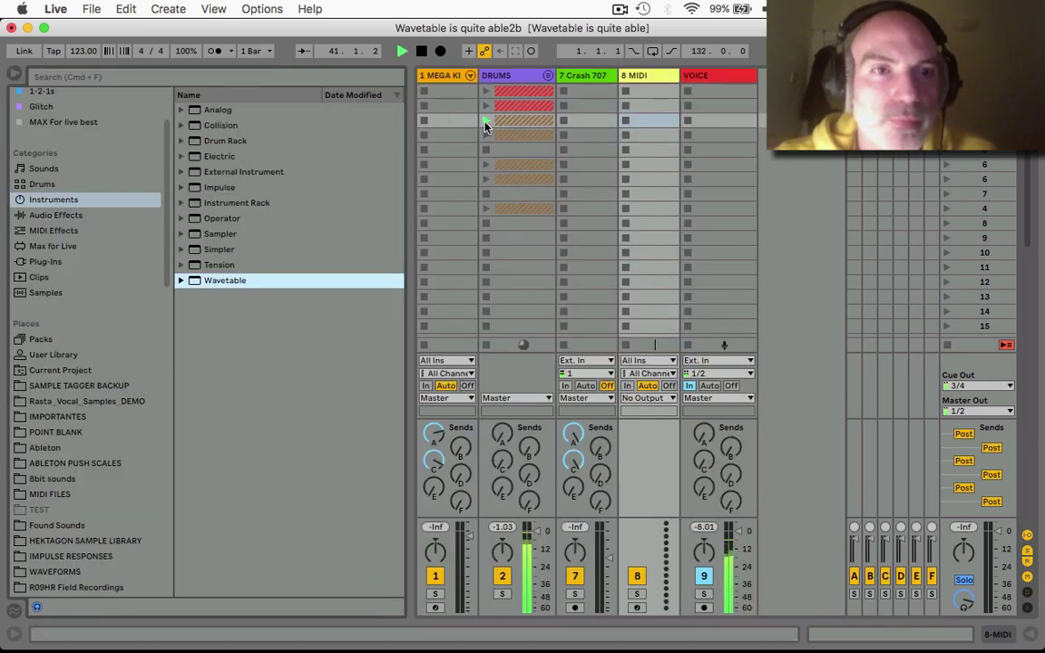
Stop the DRUMS loop and load Wavetable onto the new 8 MIDI track
{"action": "left_click", "coordinate": [486, 149]}
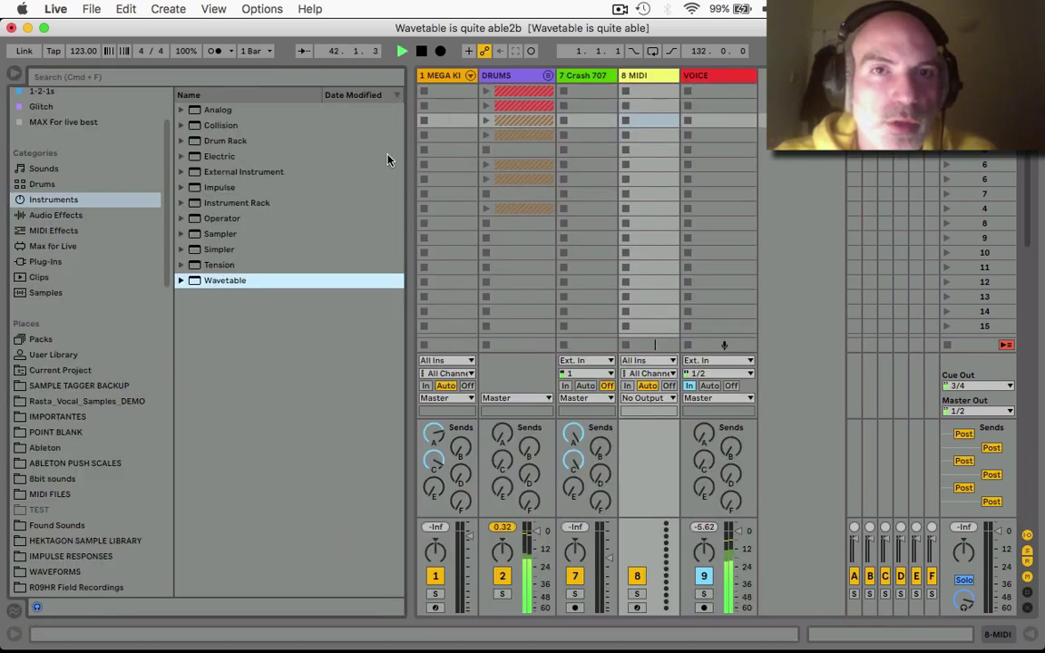
{"action": "left_click_drag", "start_coordinate": [221, 281], "coordinate": [657, 123]}
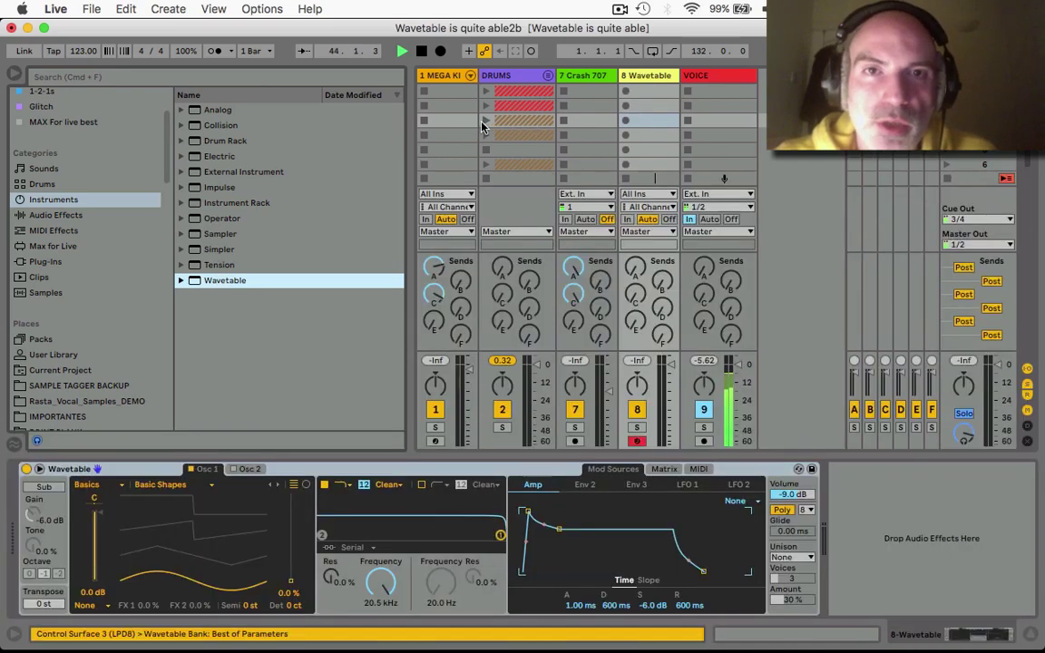
Create a clip on 8 Wavetable with F0 notes at 1.1.3, 1.2.3, 1.3.3 and 1.4.3, then launch it
{"action": "double_click", "coordinate": [640, 122]}
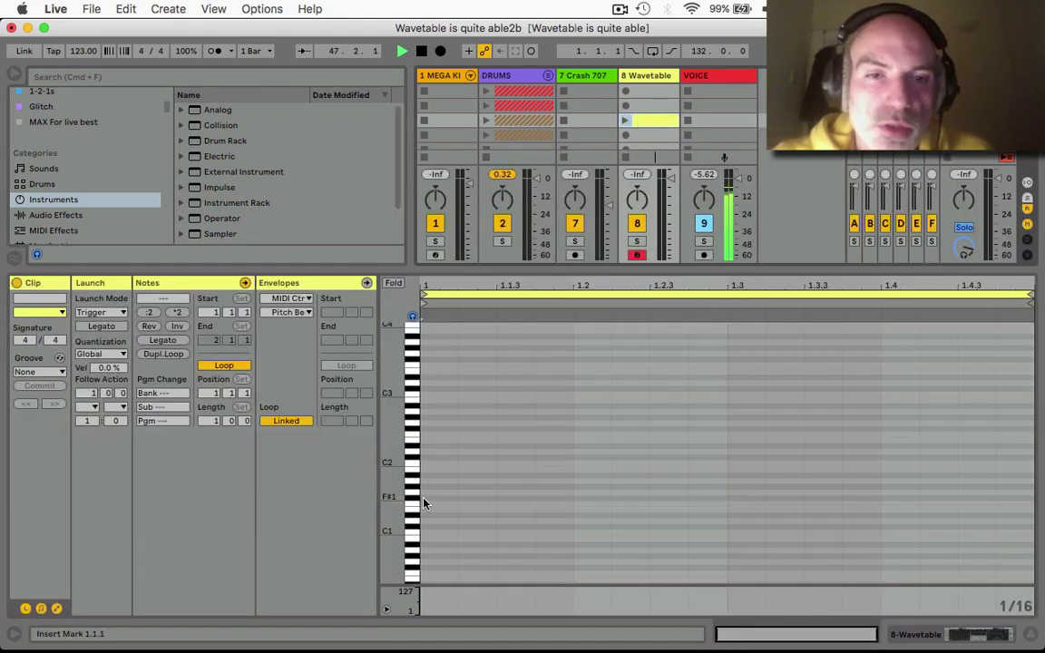
{"action": "scroll", "coordinate": [417, 508], "scroll_direction": "down", "scroll_amount": 3}
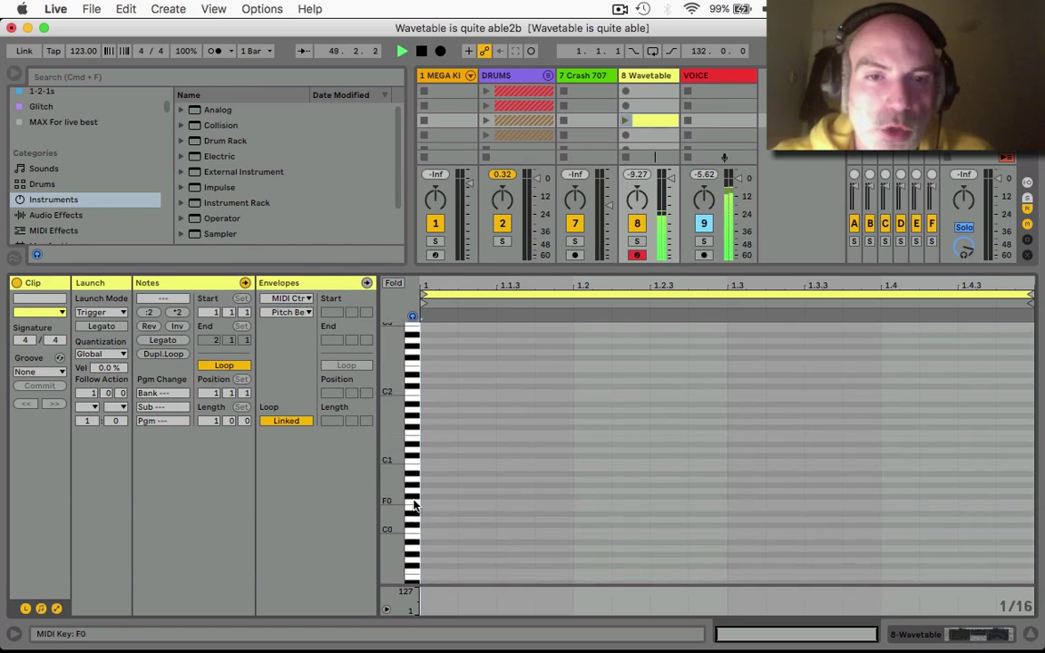
{"action": "left_click", "coordinate": [506, 500]}
{"action": "left_click", "coordinate": [661, 499]}
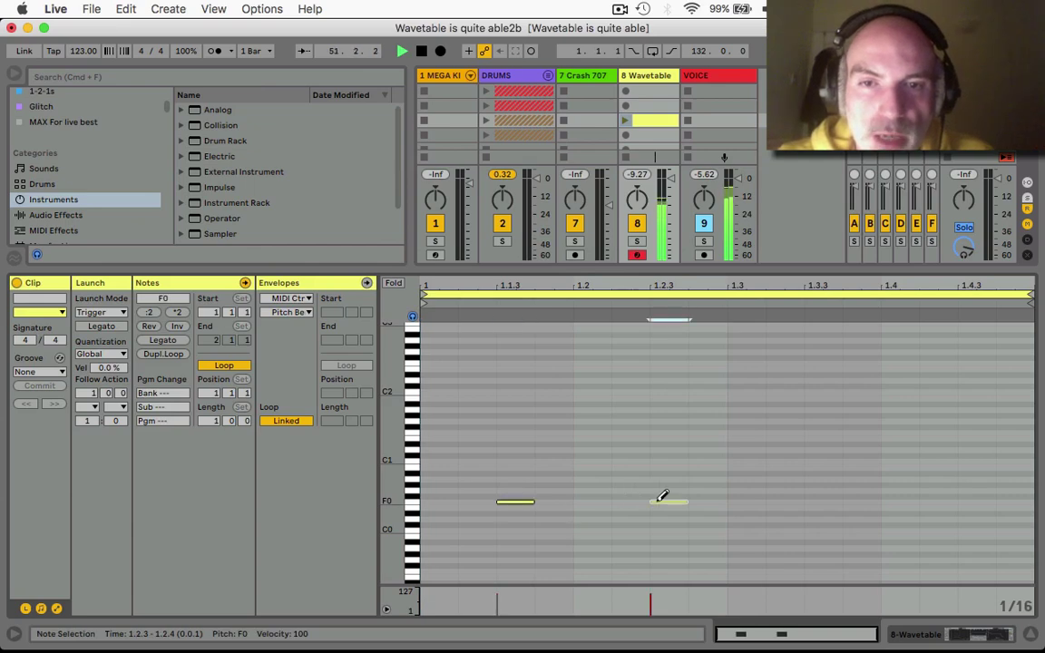
{"action": "left_click", "coordinate": [821, 501]}
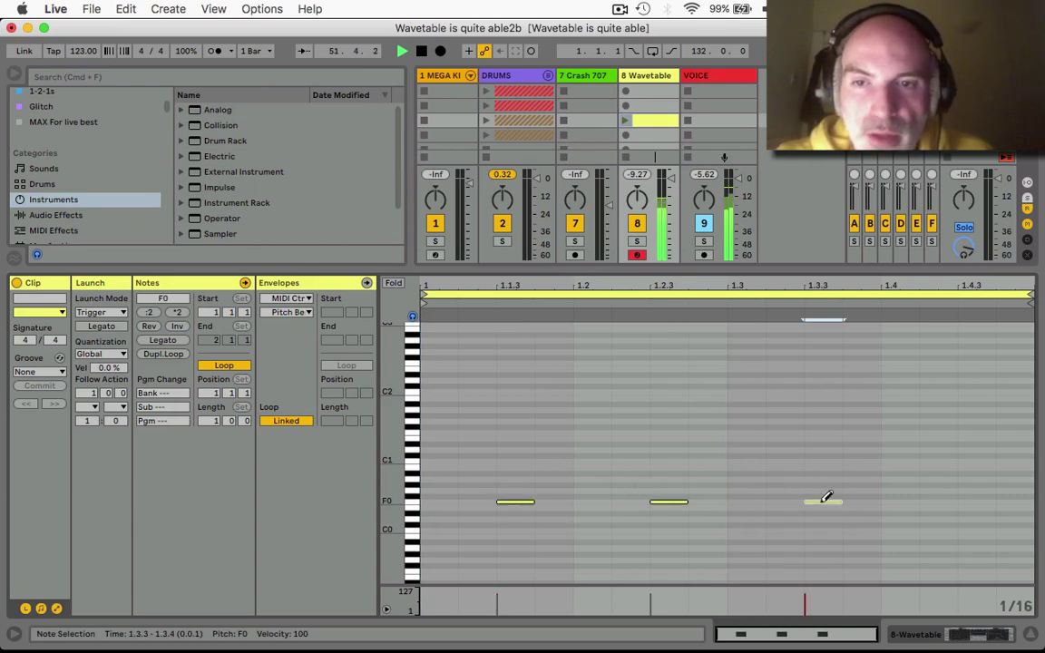
{"action": "left_click", "coordinate": [973, 501]}
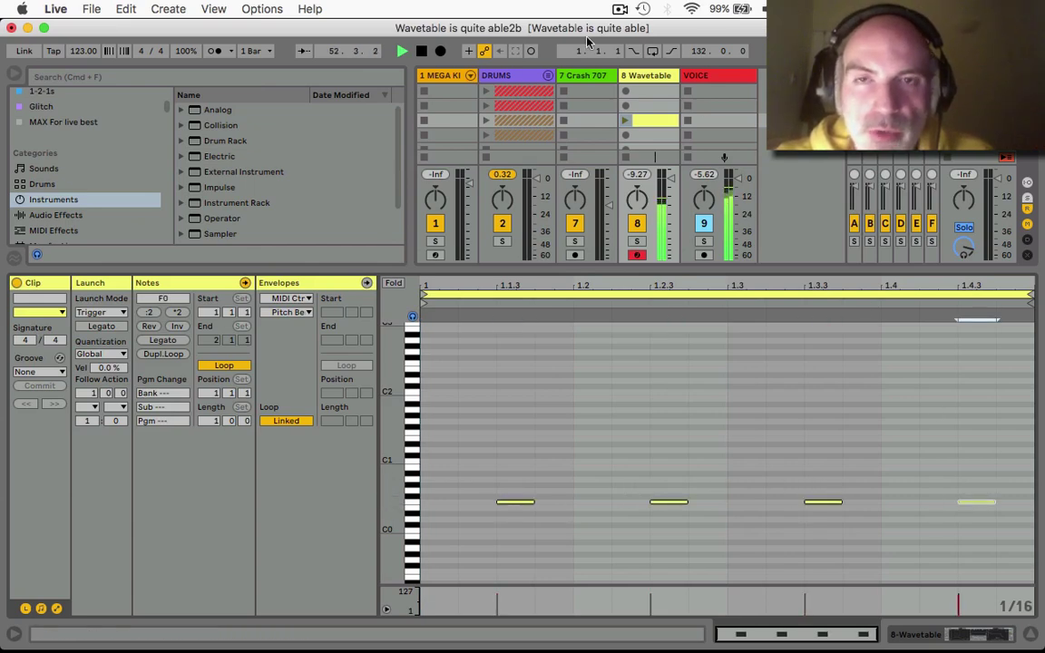
{"action": "left_click", "coordinate": [628, 121]}
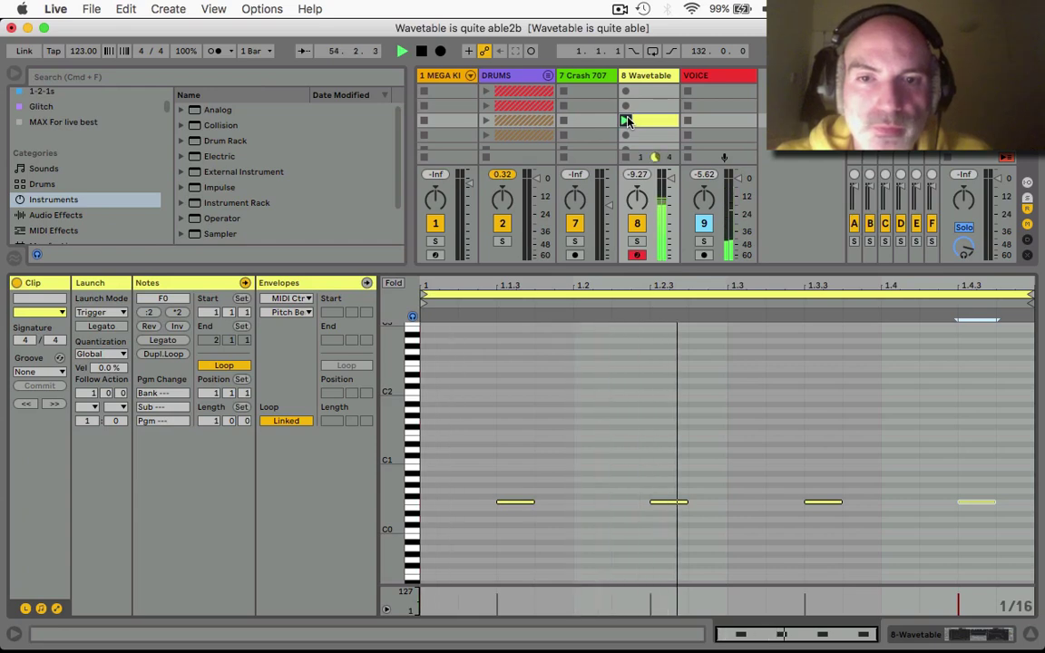
Switch Wavetable to Mono, relaunch the DRUMS clip, hide the browser and show the bass notes
{"action": "left_click", "coordinate": [943, 628]}
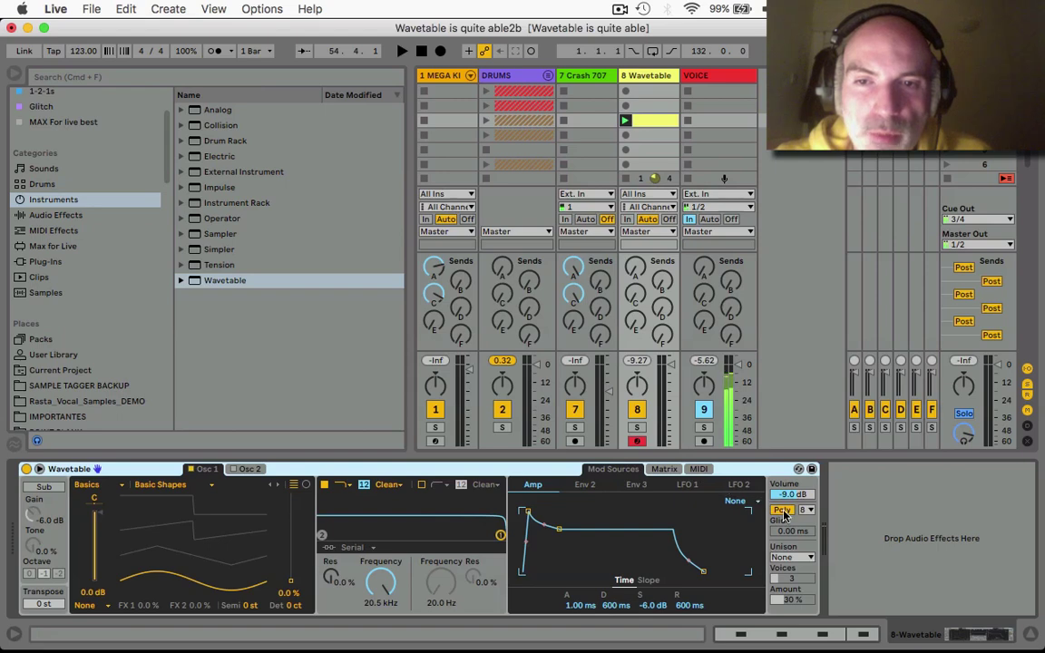
{"action": "left_click", "coordinate": [783, 511]}
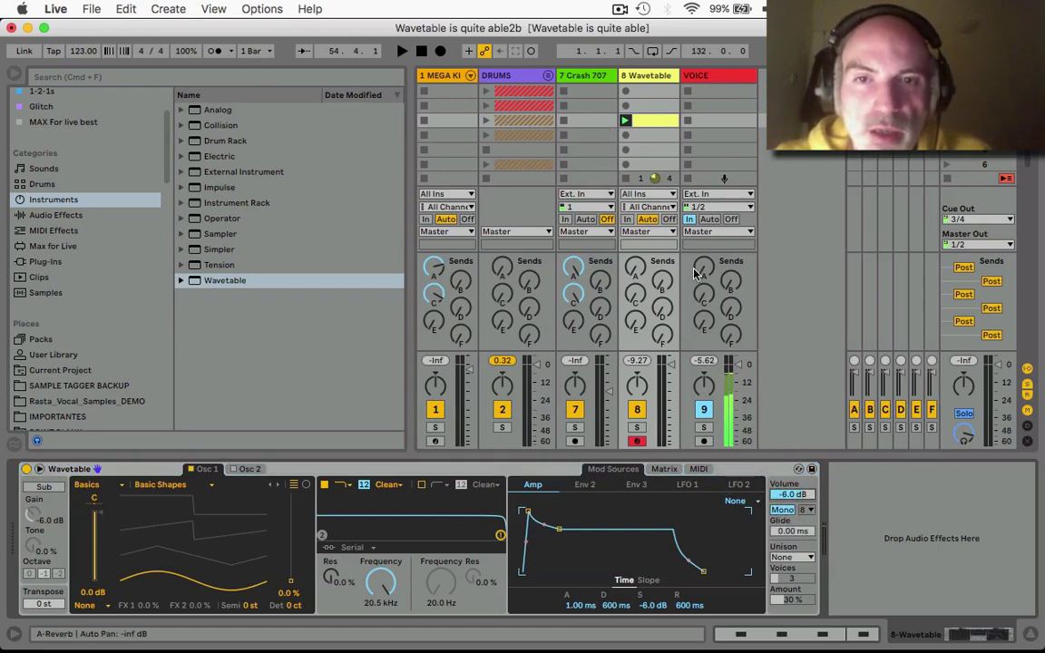
{"action": "left_click", "coordinate": [487, 121]}
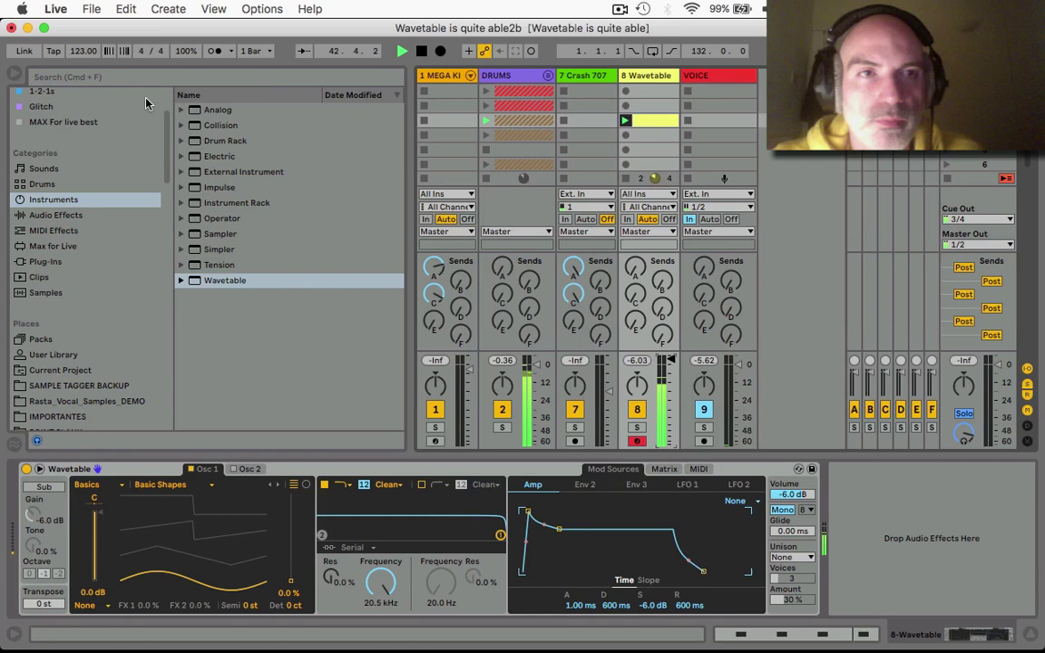
{"action": "left_click", "coordinate": [15, 73]}
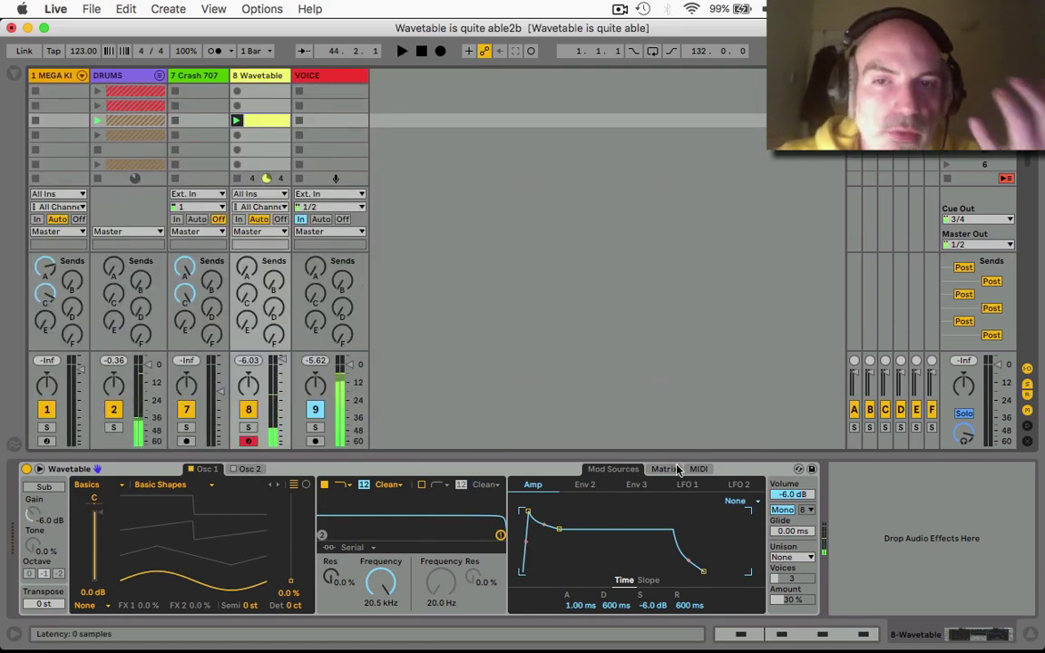
{"action": "double_click", "coordinate": [249, 120]}
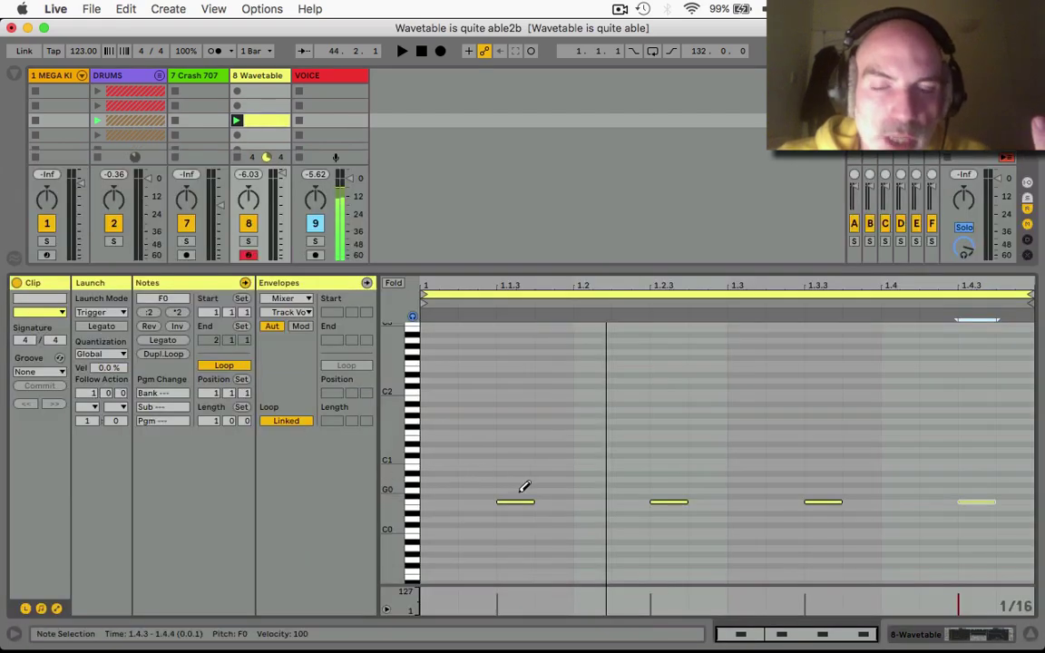
Route note velocity to Wavetable's Osc 1 Pos at 100 and show the bass clip's velocities
{"action": "key", "text": "shift+Tab"}
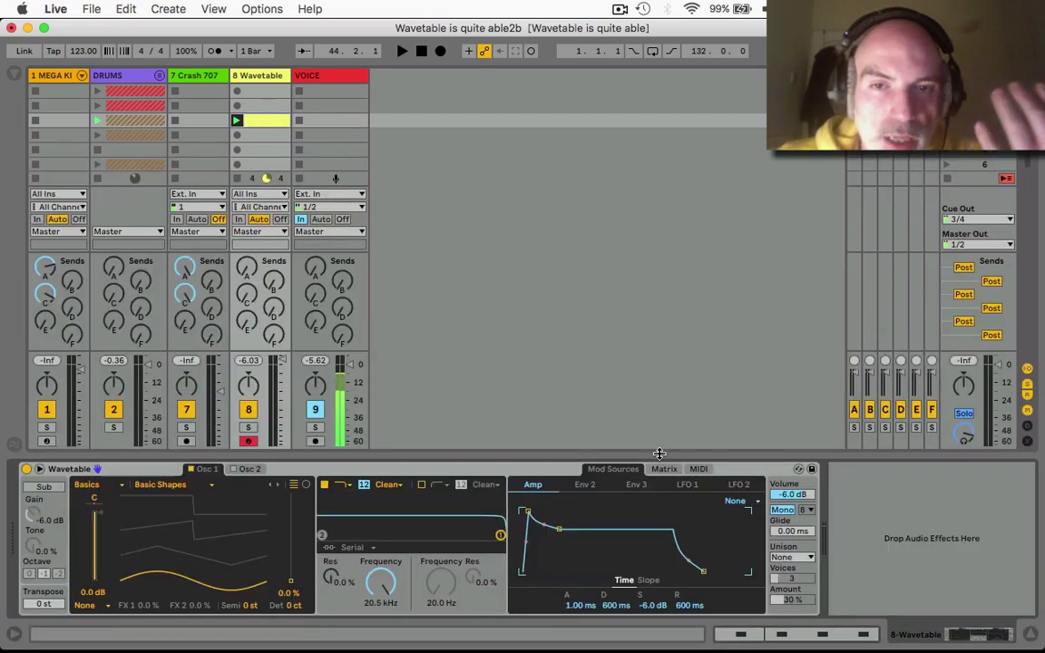
{"action": "left_click", "coordinate": [698, 468]}
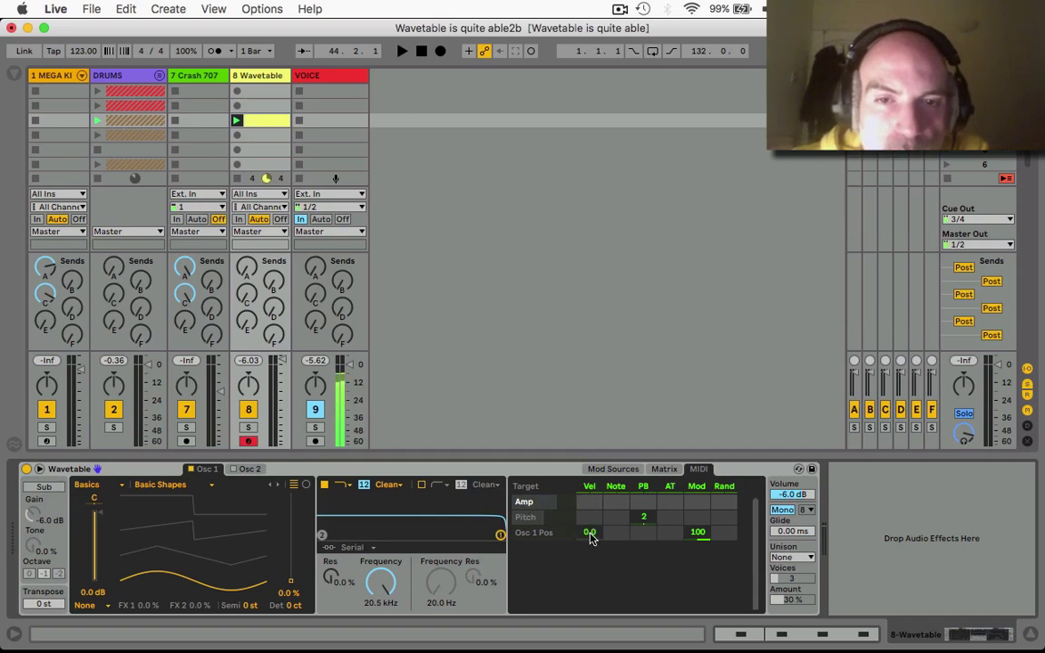
{"action": "left_click", "coordinate": [590, 535]}
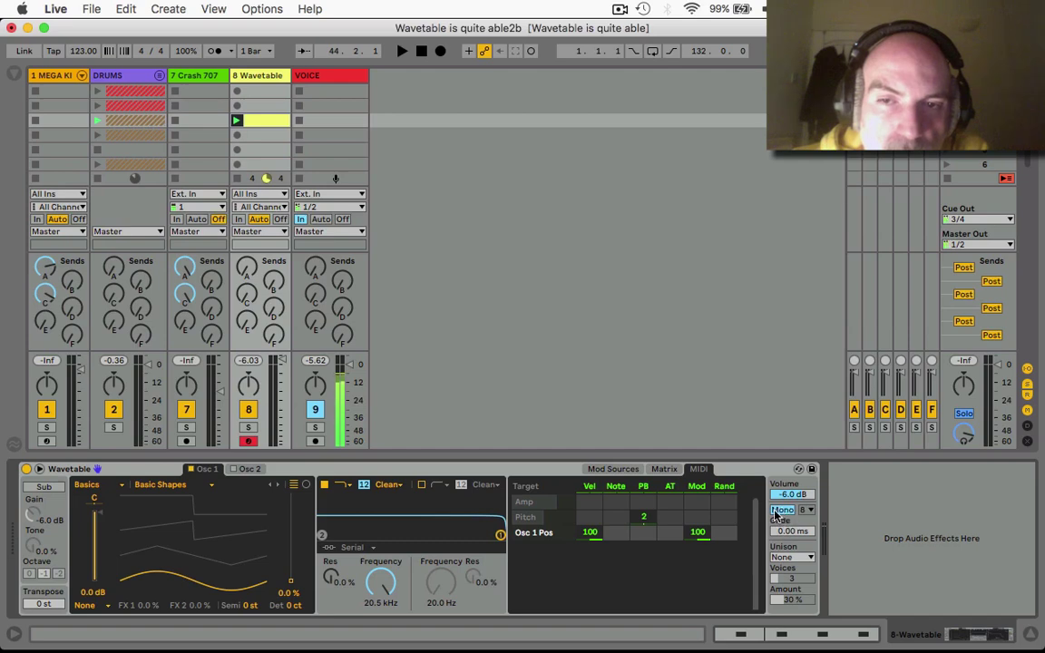
{"action": "double_click", "coordinate": [263, 119]}
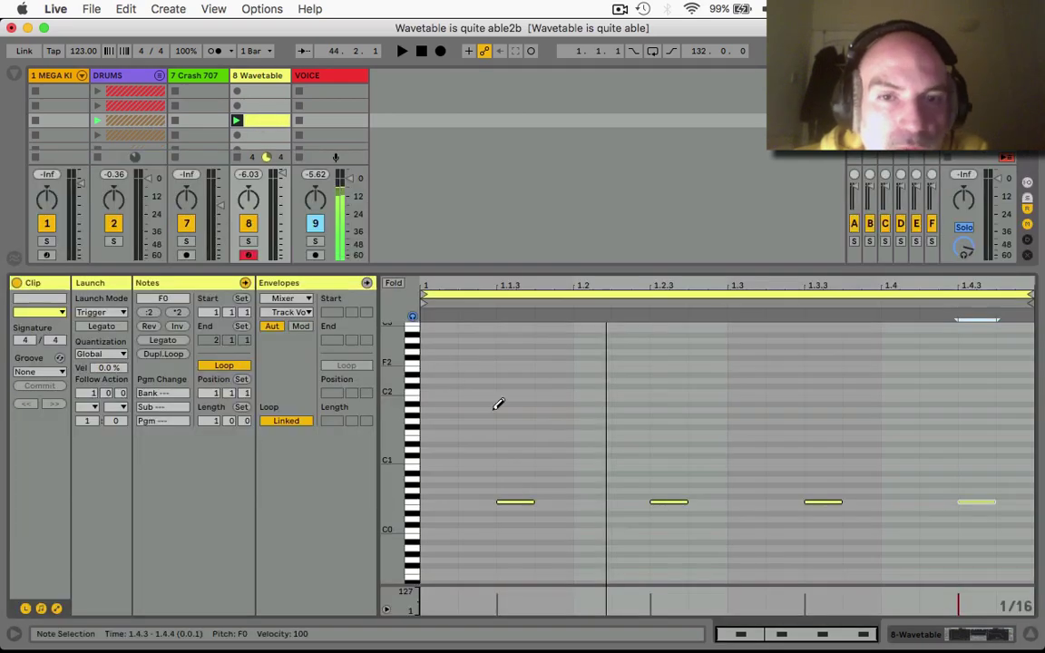
Set the four F0 bass notes' velocities to 23, 127, 67 and 78
{"action": "left_click", "coordinate": [496, 599]}
{"action": "left_click_drag", "start_coordinate": [496, 598], "coordinate": [496, 611]}
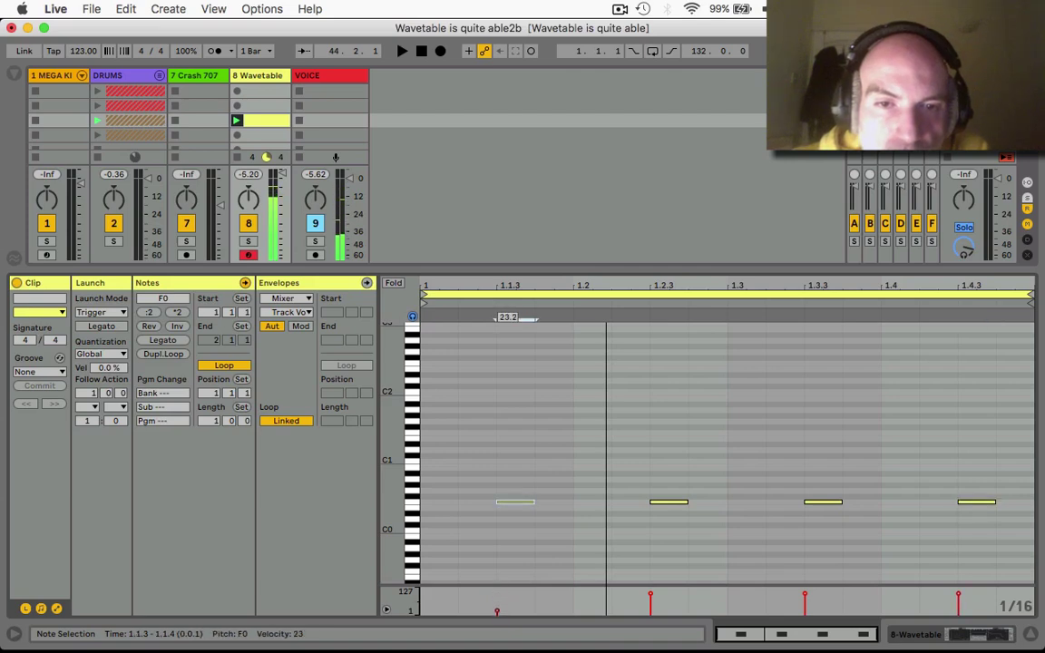
{"action": "left_click_drag", "start_coordinate": [649, 597], "coordinate": [651, 591]}
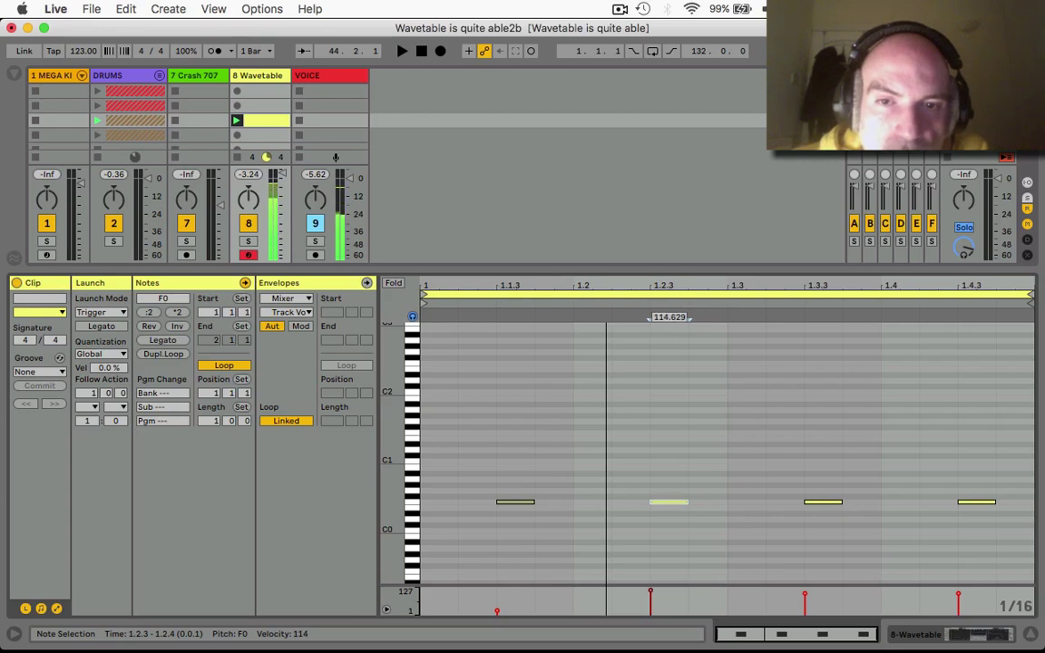
{"action": "left_click", "coordinate": [805, 595]}
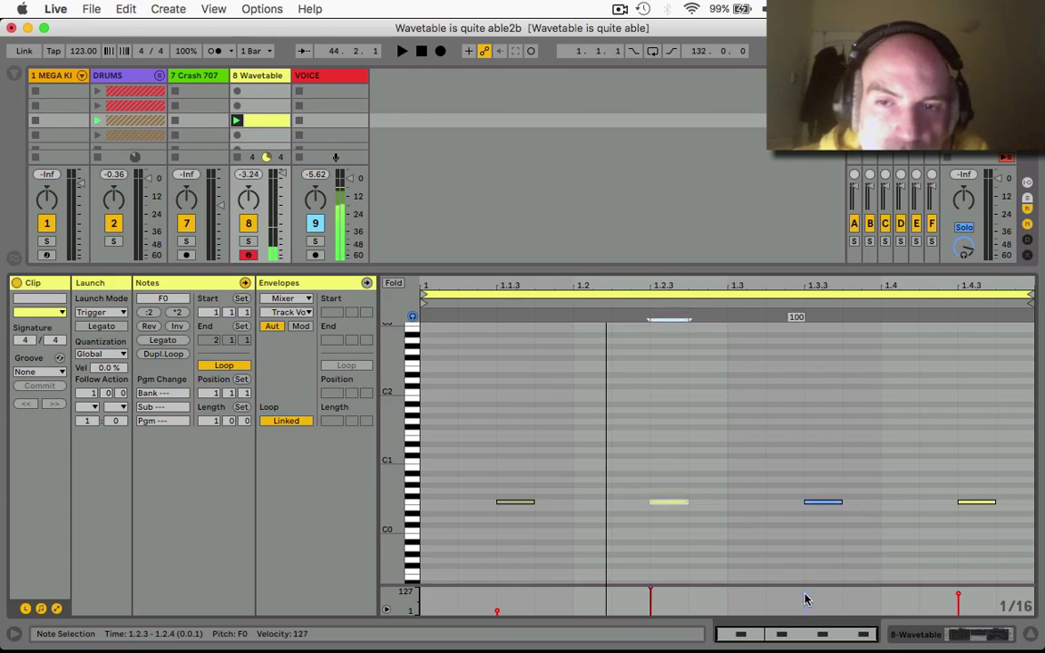
{"action": "left_click_drag", "start_coordinate": [804, 598], "coordinate": [804, 604]}
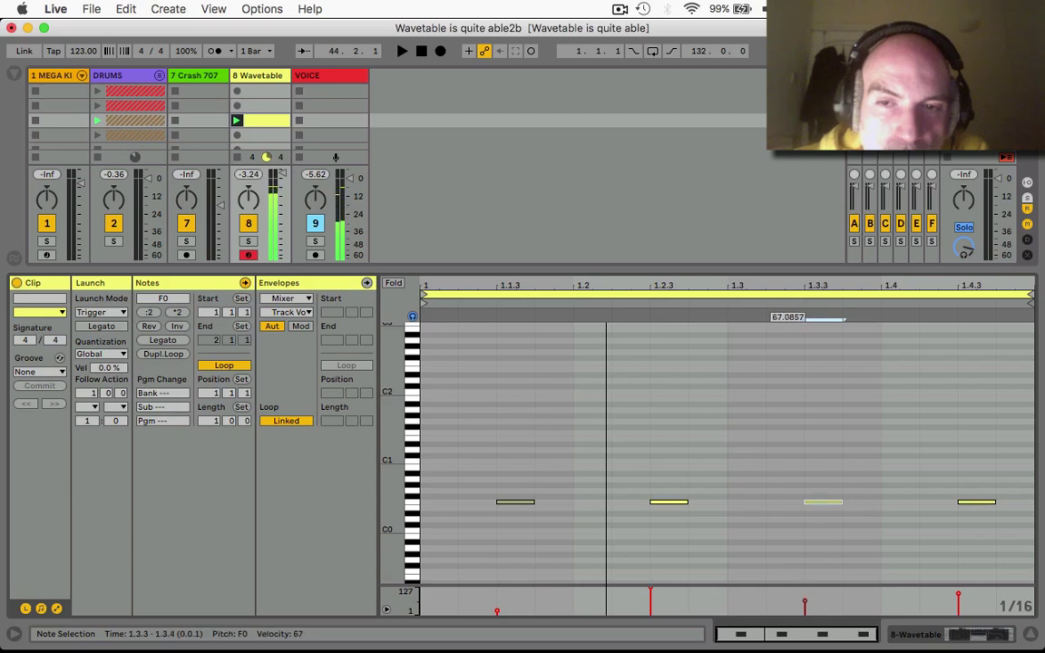
{"action": "left_click", "coordinate": [958, 595]}
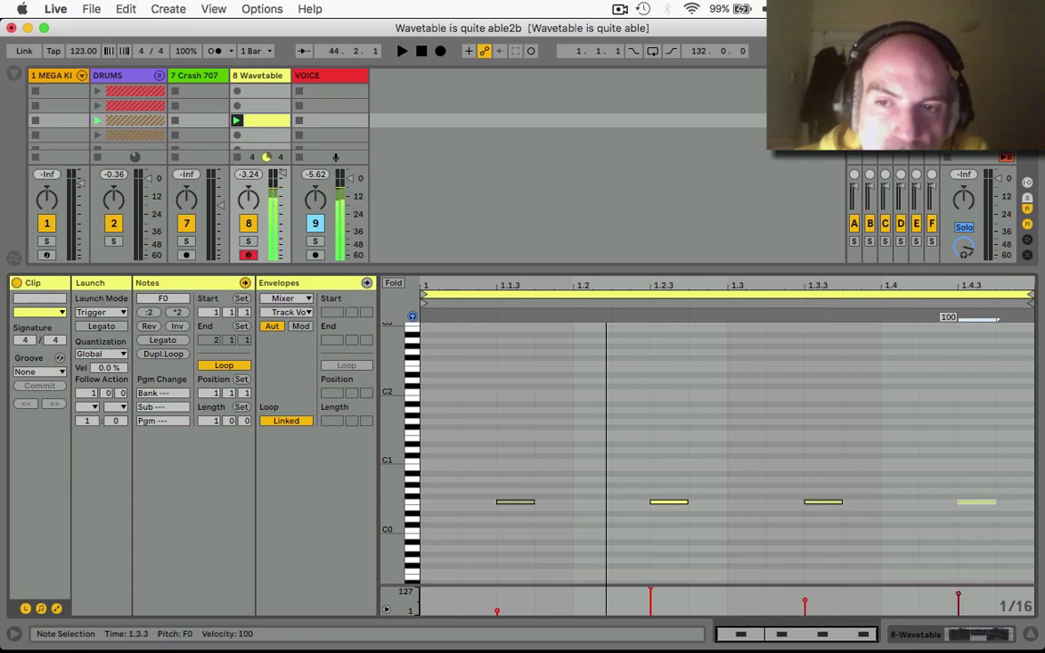
{"action": "left_click_drag", "start_coordinate": [958, 603], "coordinate": [958, 601]}
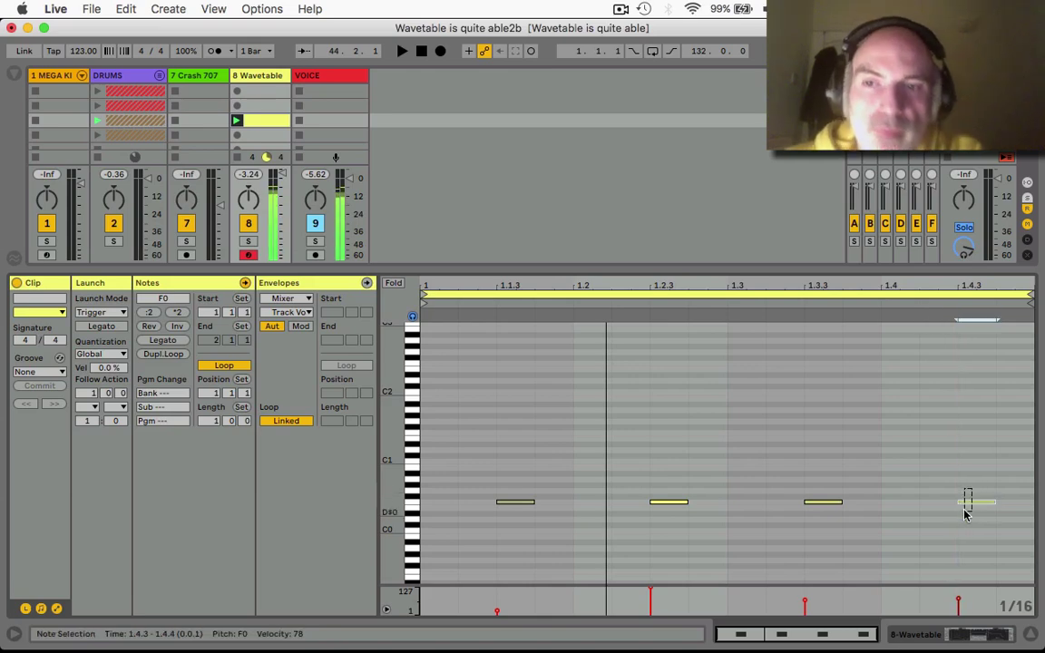
Duplicate the last F0 note to 1.4.2, set the 1.4.4 note's velocity to 31, and play back
{"action": "mouse_move", "coordinate": [972, 502]}
{"action": "left_mouse_down"}
{"action": "mouse_move", "coordinate": [934, 515]}
{"action": "mouse_move", "coordinate": [995, 508]}
{"action": "mouse_move", "coordinate": [938, 495]}
{"action": "mouse_move", "coordinate": [939, 485]}
{"action": "left_mouse_up"}
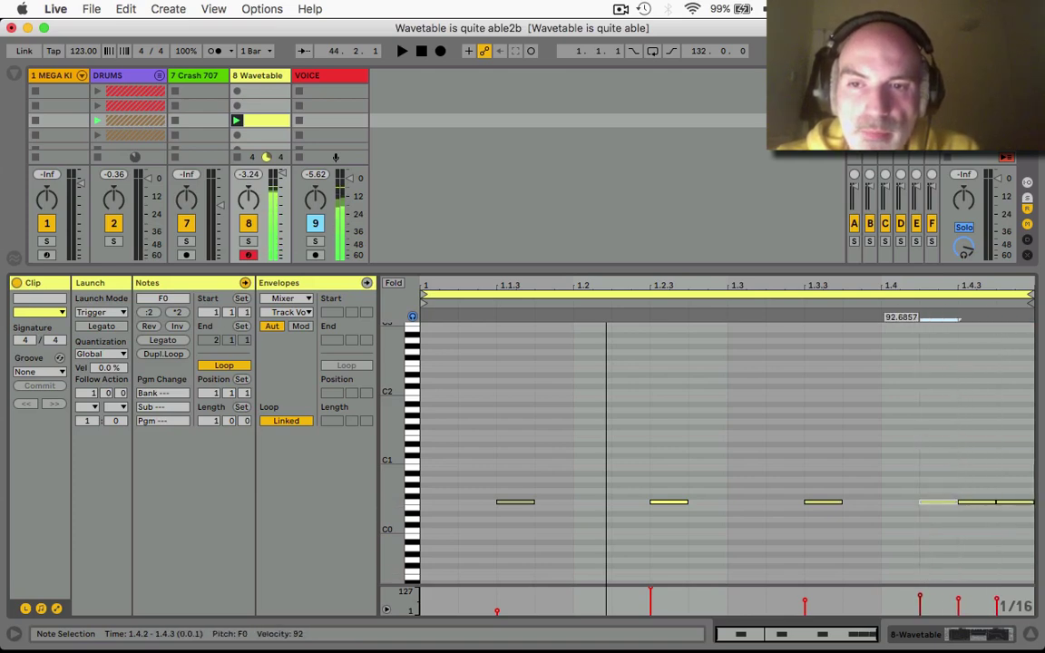
{"action": "left_click", "coordinate": [1005, 502]}
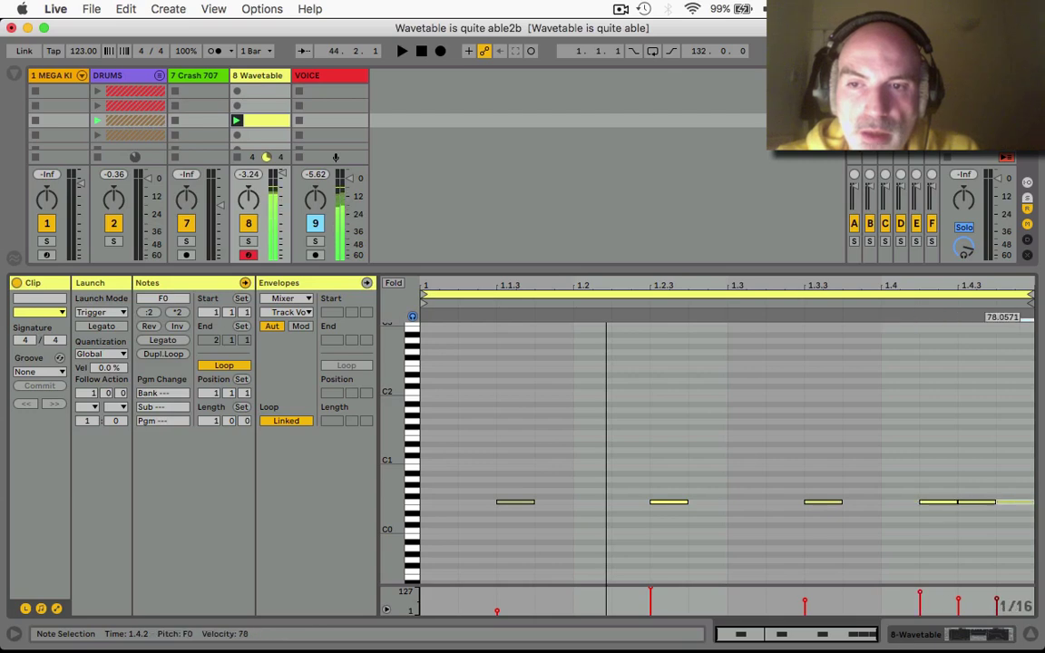
{"action": "left_click_drag", "start_coordinate": [1005, 502], "coordinate": [1004, 472]}
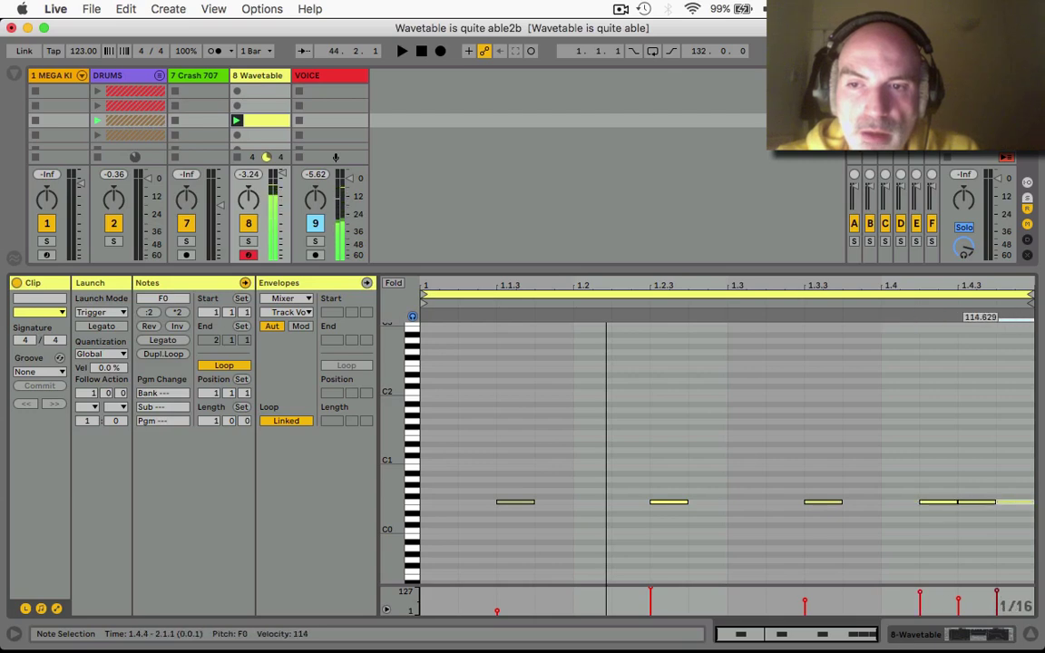
{"action": "left_click", "coordinate": [235, 121]}
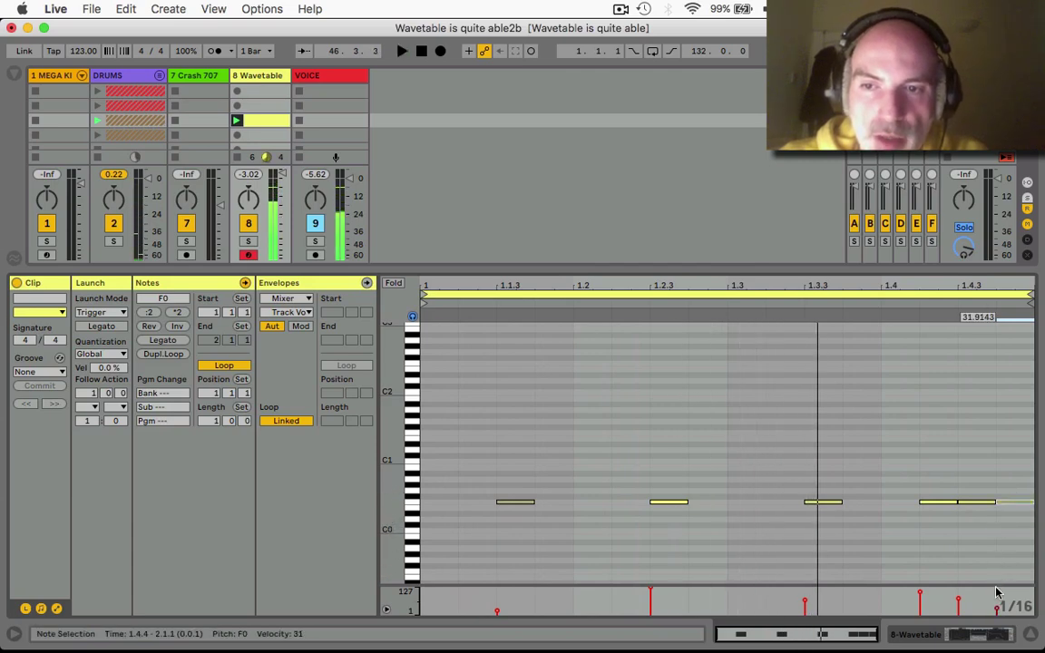
{"action": "key", "text": "space"}
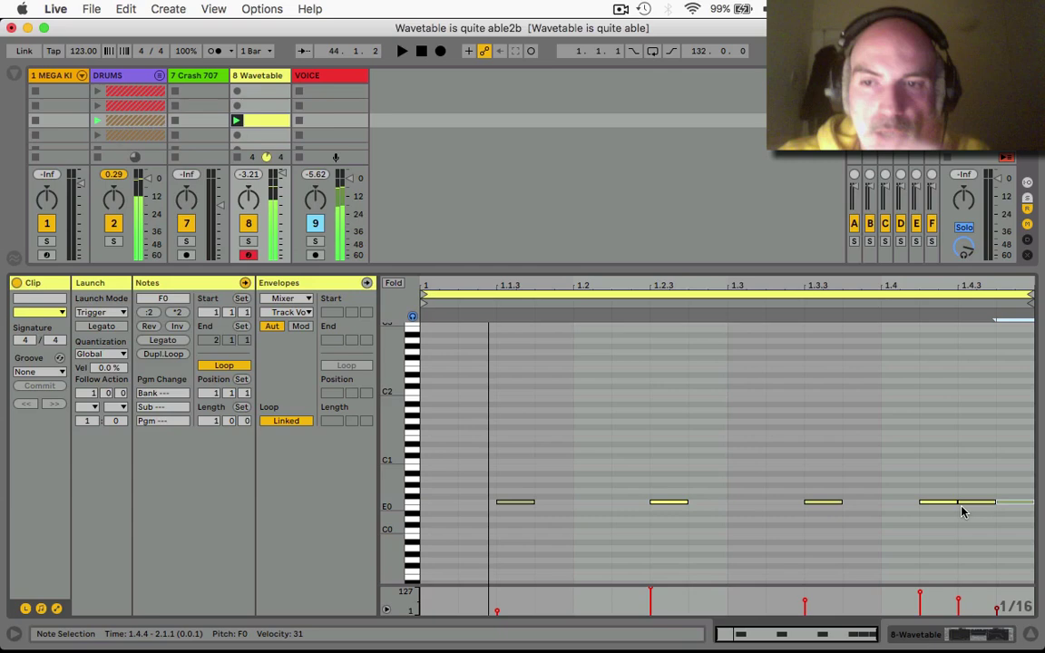
Place a Velocity MIDI effect ahead of Wavetable on the bass track
{"action": "left_click", "coordinate": [967, 627]}
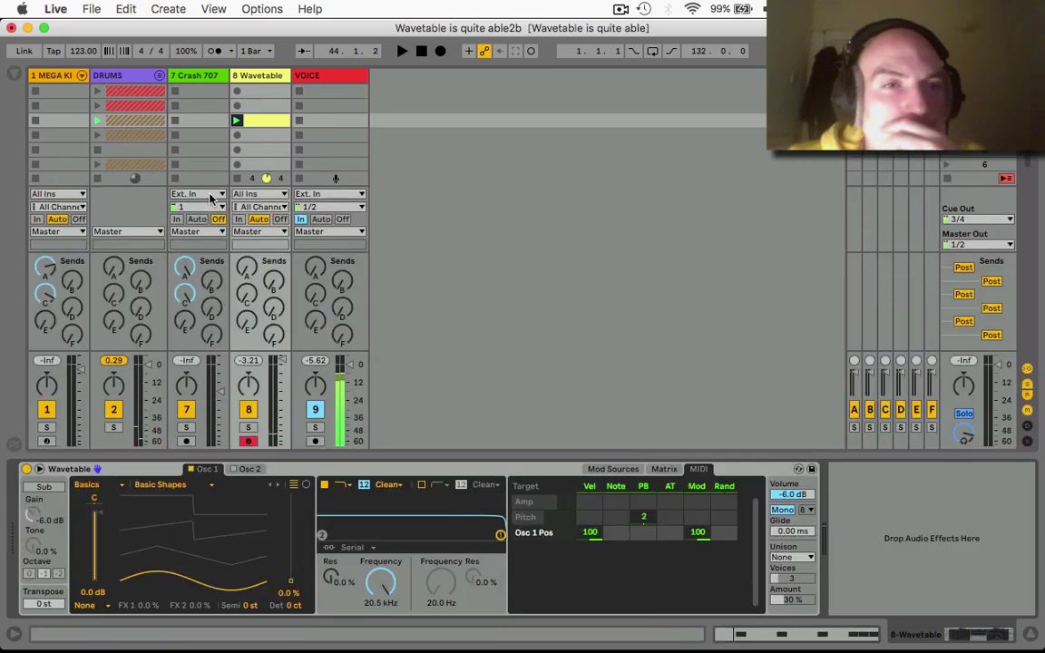
{"action": "left_click", "coordinate": [13, 72]}
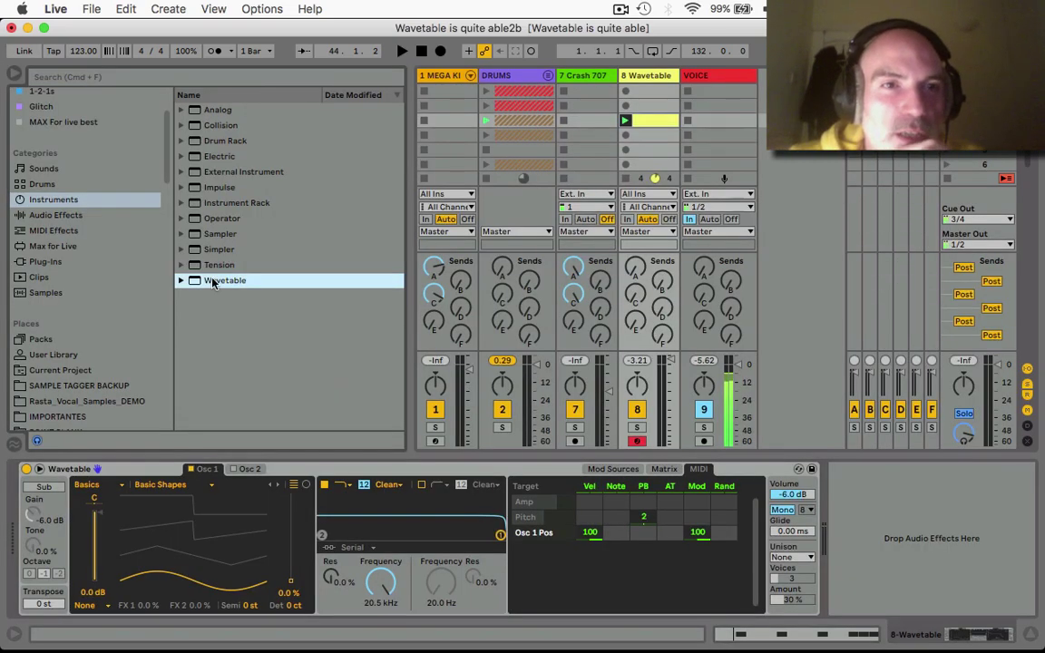
{"action": "left_click", "coordinate": [60, 229]}
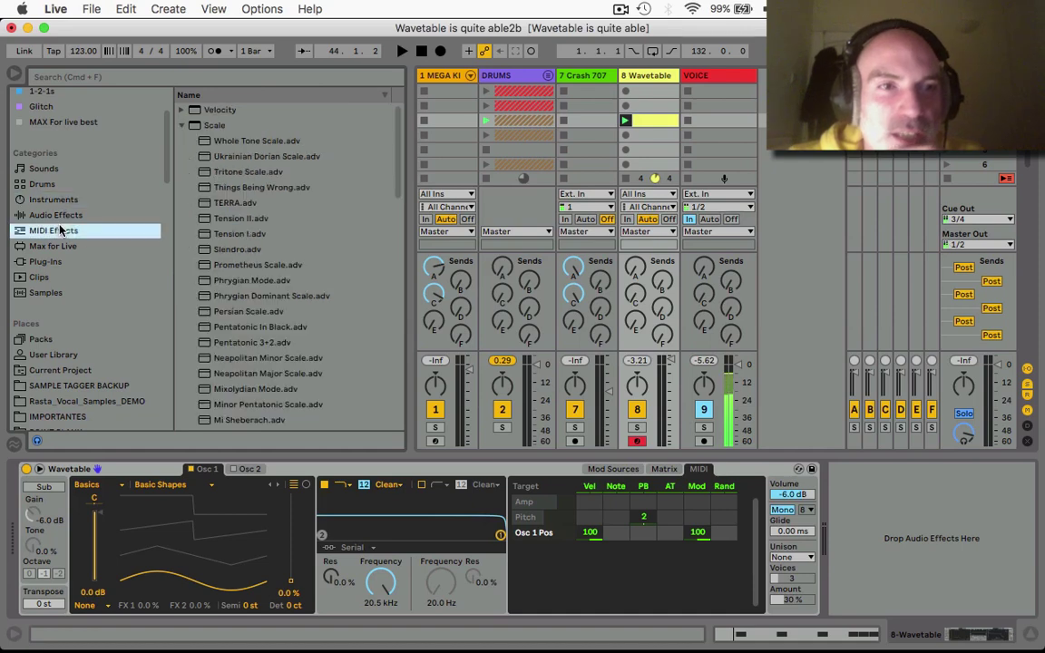
{"action": "left_click", "coordinate": [181, 125]}
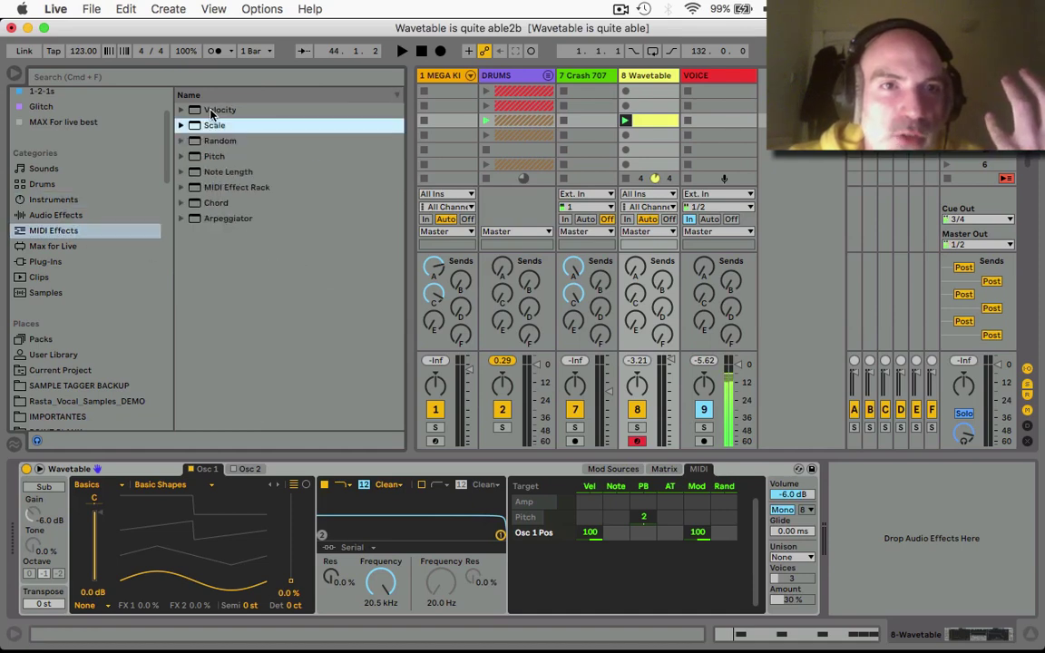
{"action": "mouse_move", "coordinate": [199, 110]}
{"action": "left_mouse_down"}
{"action": "mouse_move", "coordinate": [125, 390]}
{"action": "mouse_move", "coordinate": [25, 481]}
{"action": "mouse_move", "coordinate": [24, 497]}
{"action": "left_mouse_up"}
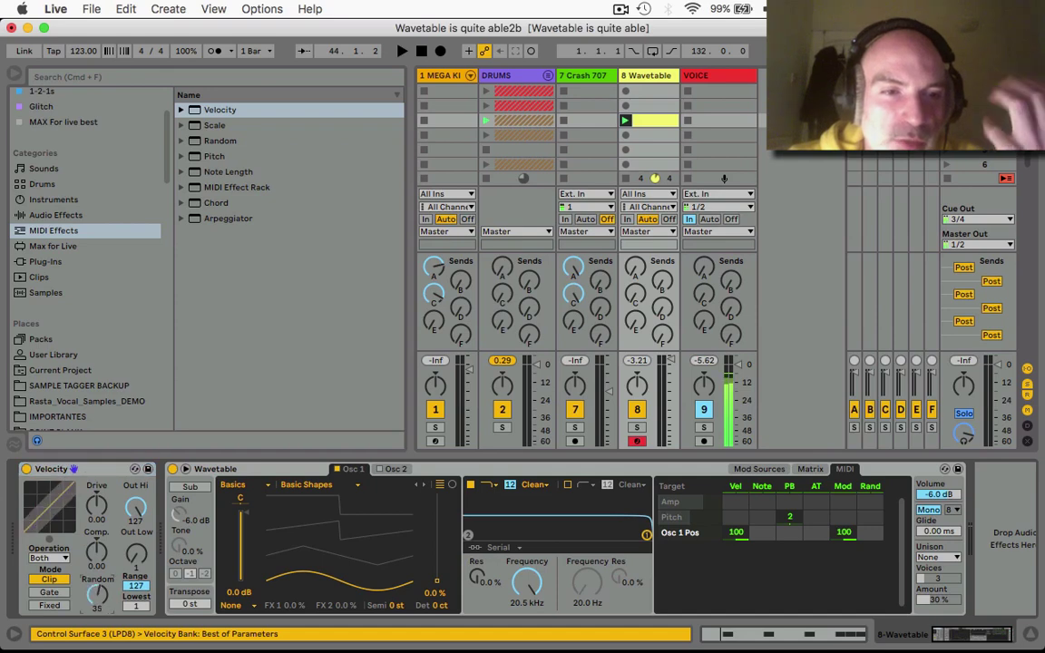
Launch the bass clip and raise track 8's sends to returns A and F
{"action": "left_click", "coordinate": [624, 123]}
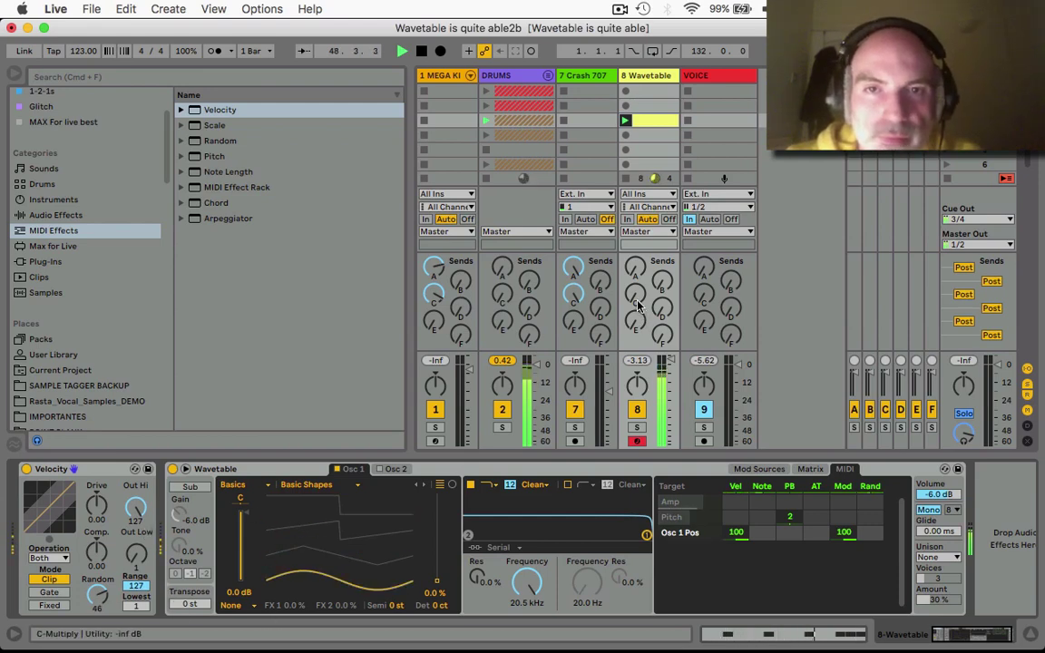
{"action": "left_click_drag", "start_coordinate": [634, 269], "coordinate": [634, 218]}
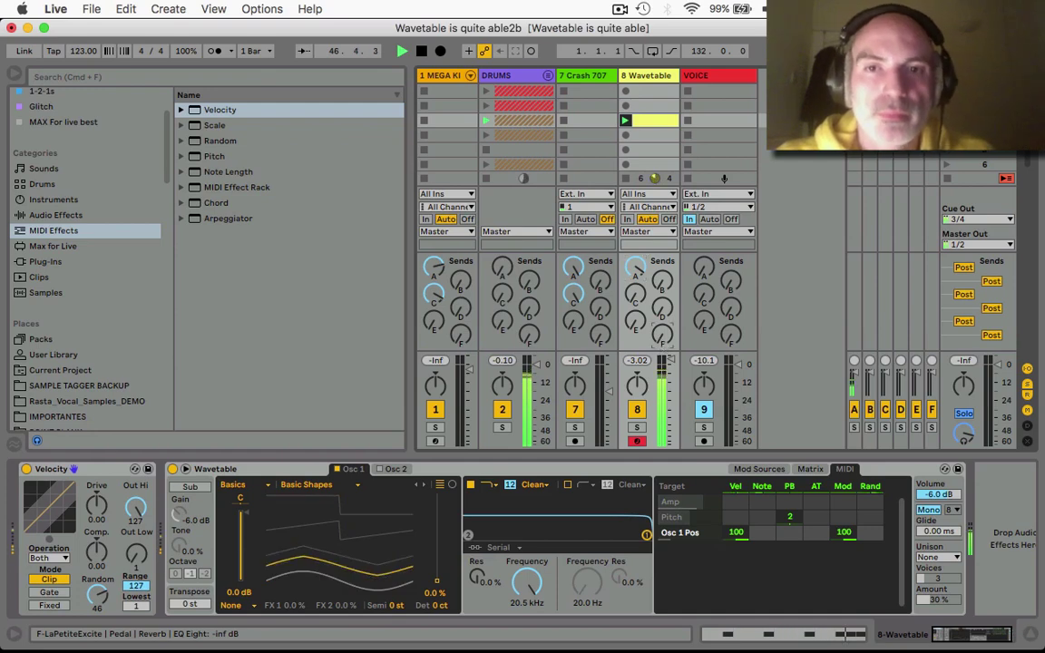
{"action": "left_click_drag", "start_coordinate": [662, 342], "coordinate": [662, 314]}
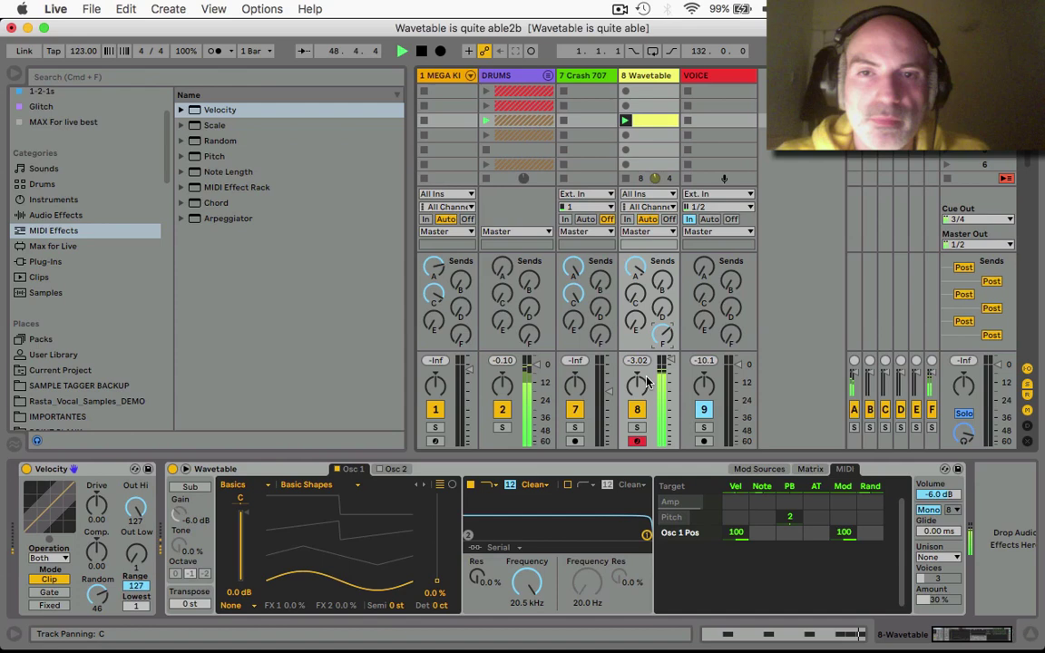
Switch on Wavetable's second oscillator and bring up its wavetable list
{"action": "left_click", "coordinate": [384, 470]}
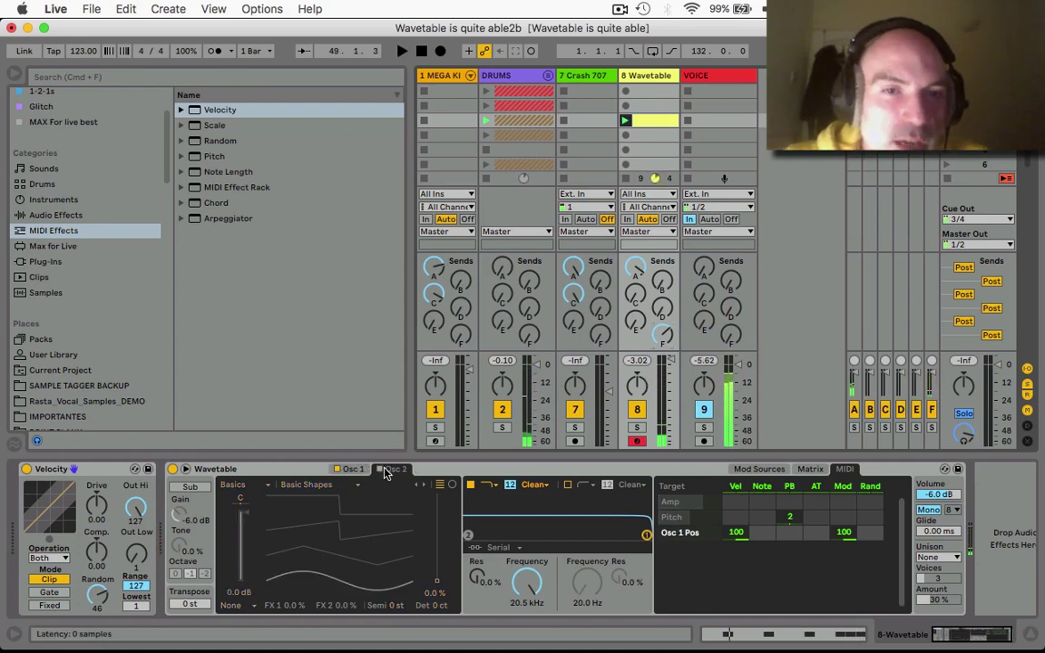
{"action": "left_click", "coordinate": [380, 469]}
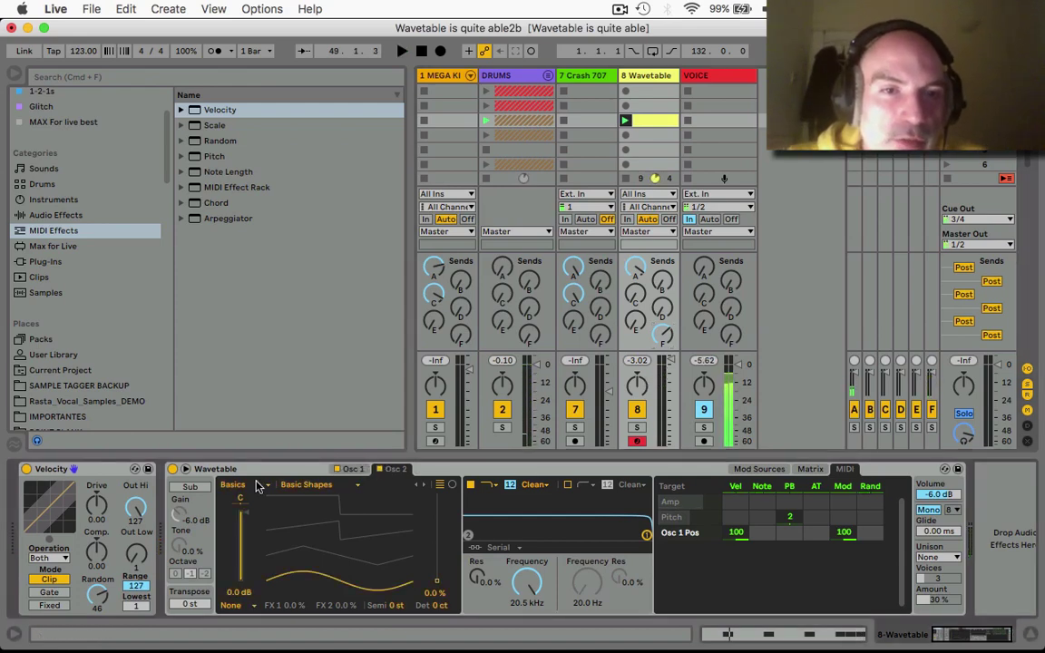
{"action": "left_click", "coordinate": [337, 488]}
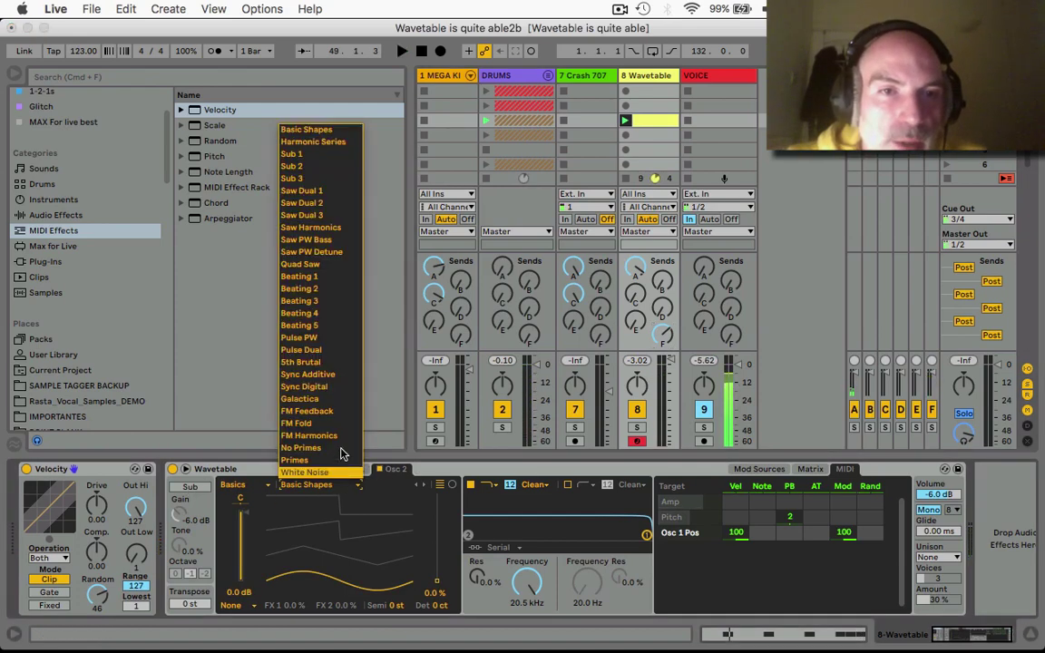
Pick the Beating 5 wavetable for Osc 2 and lower its position to 32%
{"action": "left_click", "coordinate": [311, 326]}
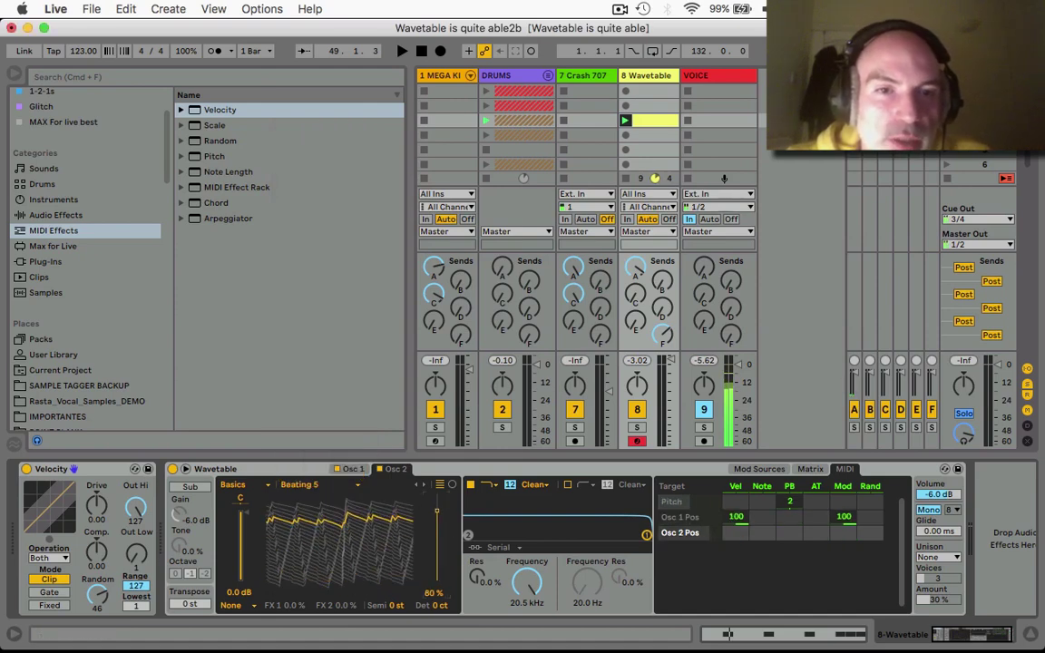
{"action": "left_click_drag", "start_coordinate": [436, 512], "coordinate": [435, 515]}
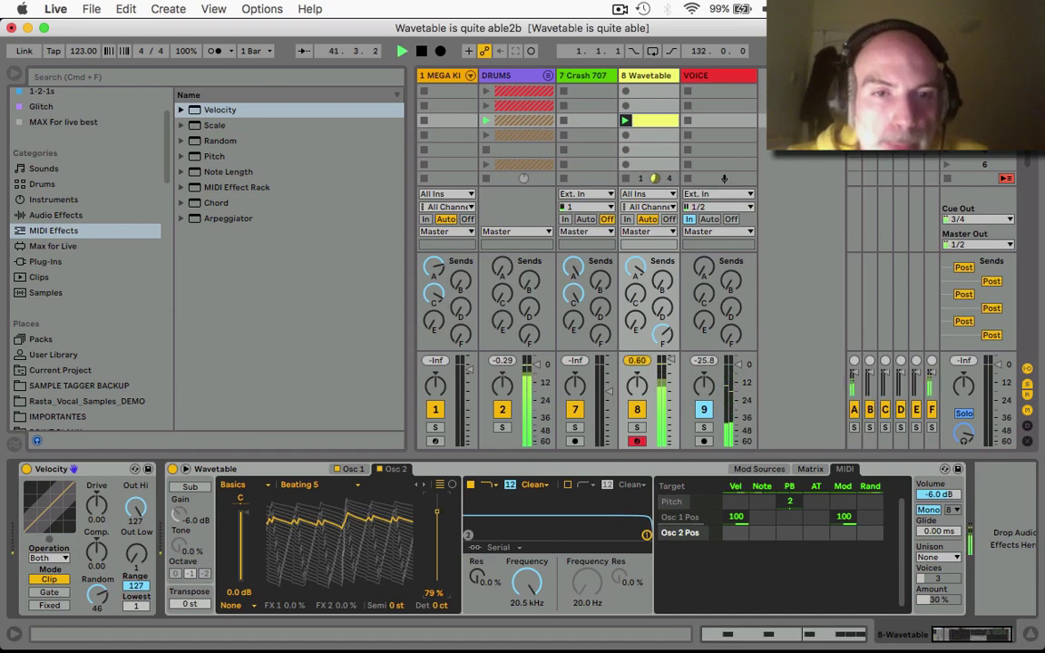
{"action": "left_click_drag", "start_coordinate": [424, 519], "coordinate": [423, 565]}
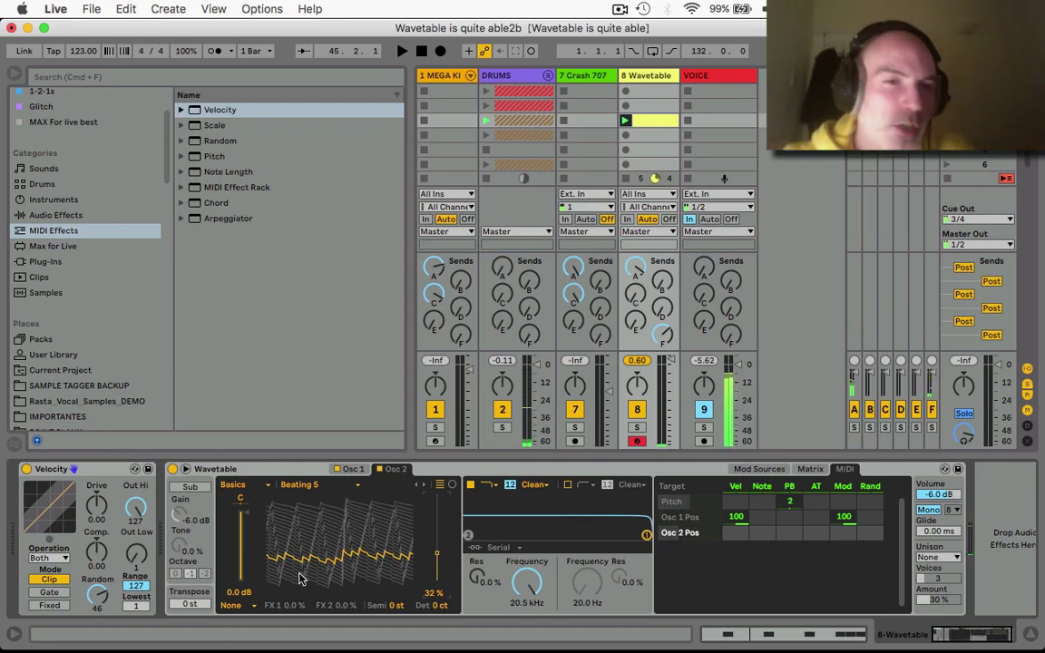
Expand Wavetable with the browser hidden and route Env 3 to Osc 2 Gain at 100
{"action": "left_click", "coordinate": [185, 469]}
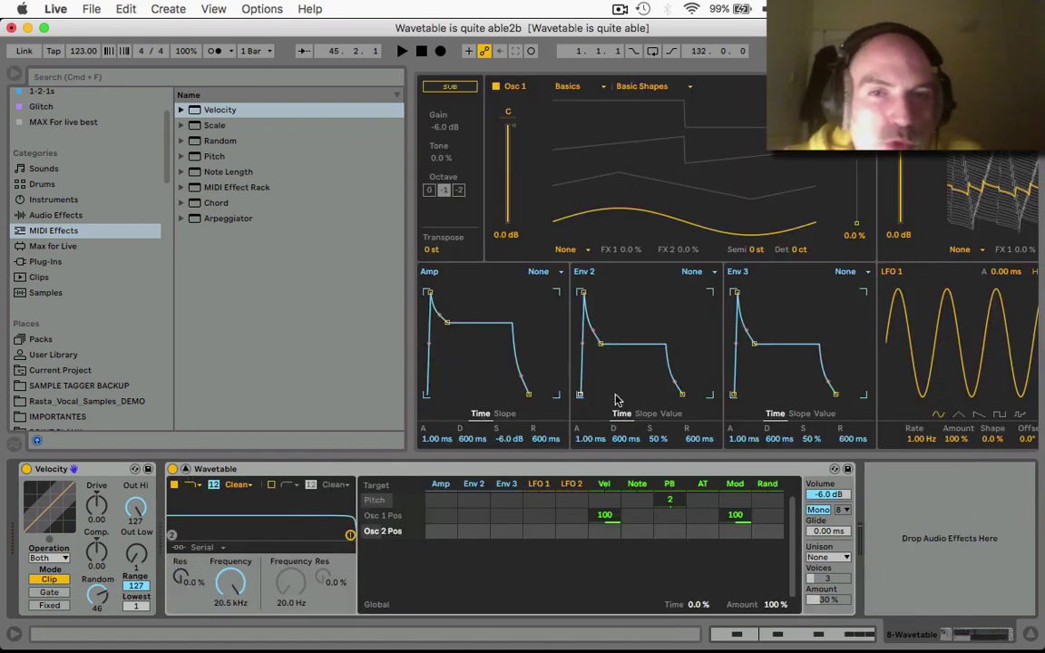
{"action": "left_click", "coordinate": [13, 76]}
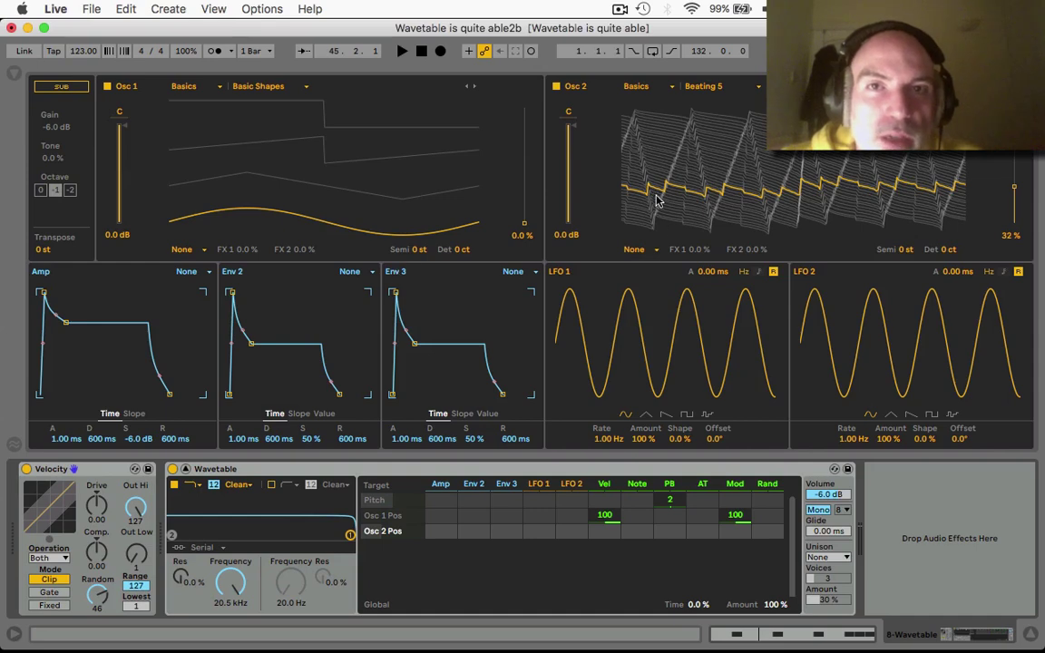
{"action": "left_click", "coordinate": [570, 136]}
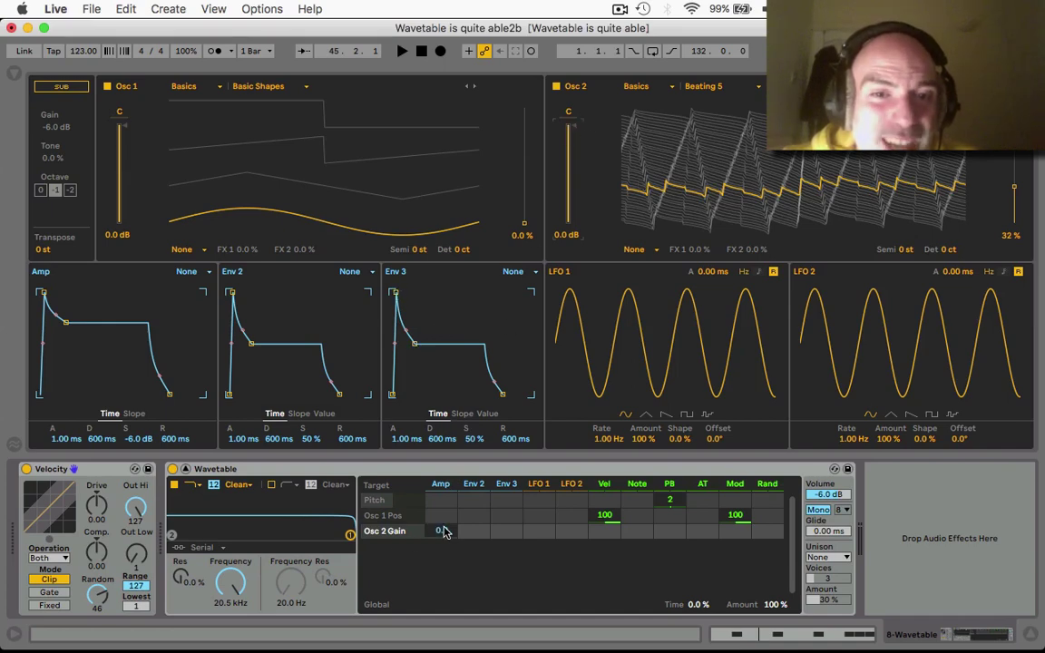
{"action": "left_click_drag", "start_coordinate": [504, 533], "coordinate": [505, 507]}
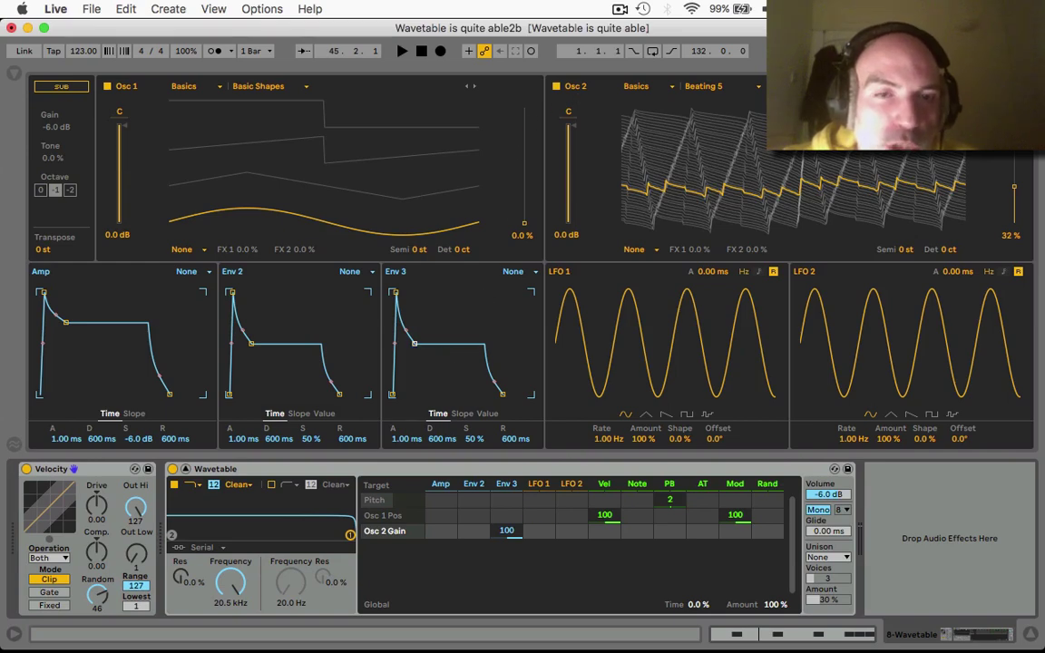
Shape Env 3 with a 0 ms attack, 215 ms decay and zero sustain, back in the Session mixer
{"action": "left_click_drag", "start_coordinate": [414, 343], "coordinate": [407, 394]}
{"action": "left_click_drag", "start_coordinate": [392, 292], "coordinate": [391, 292]}
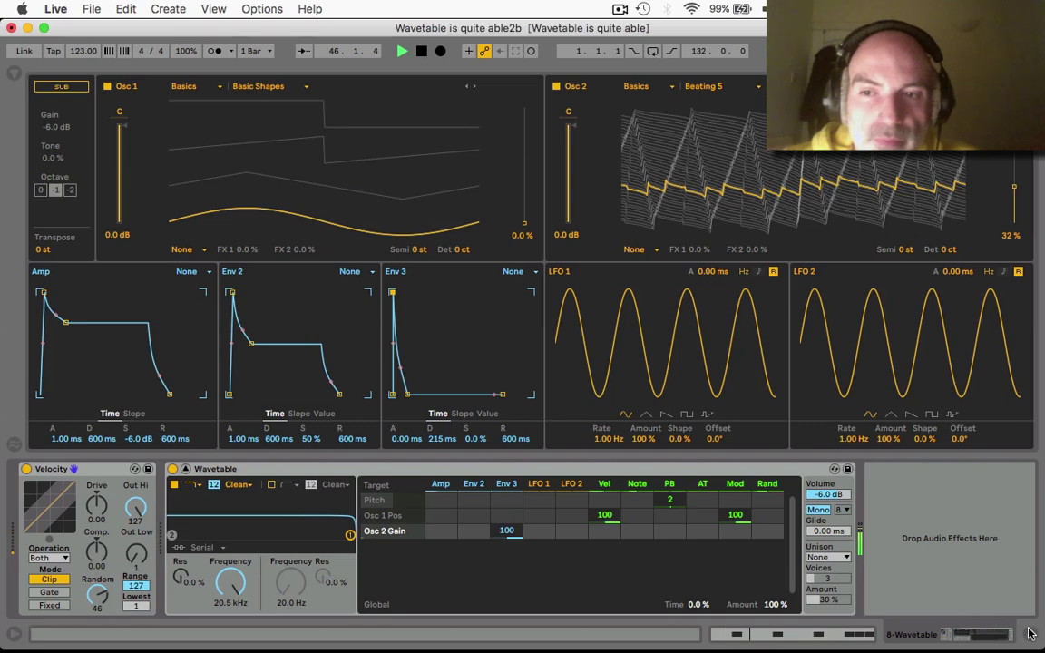
{"action": "left_click", "coordinate": [990, 633]}
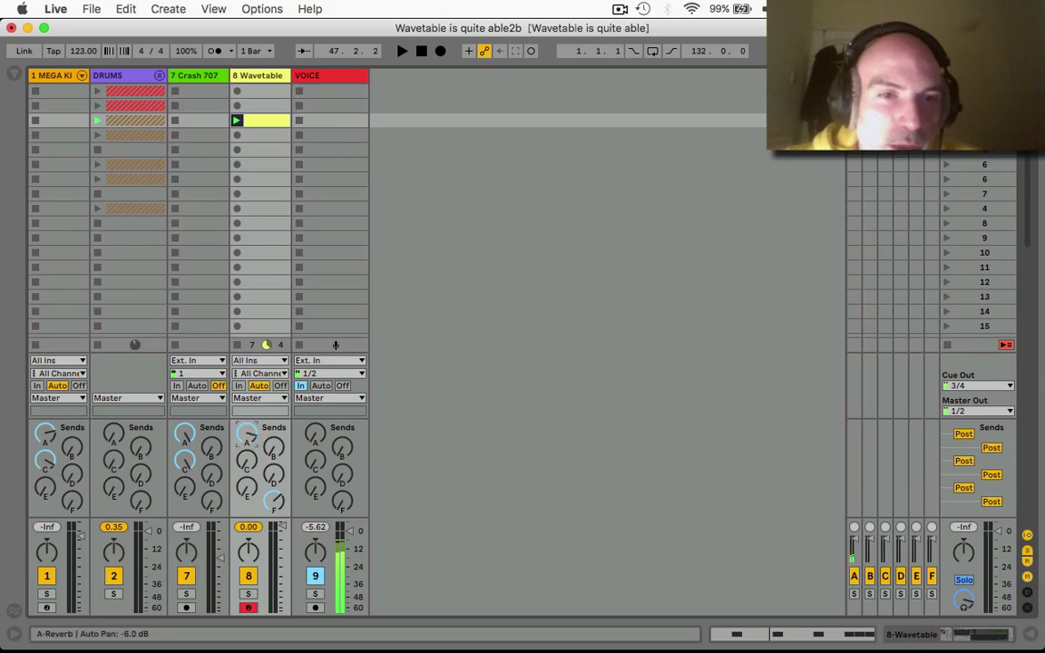
Lower the bass track's reverb send and insert a new MIDI track after it
{"action": "left_click_drag", "start_coordinate": [247, 433], "coordinate": [246, 443]}
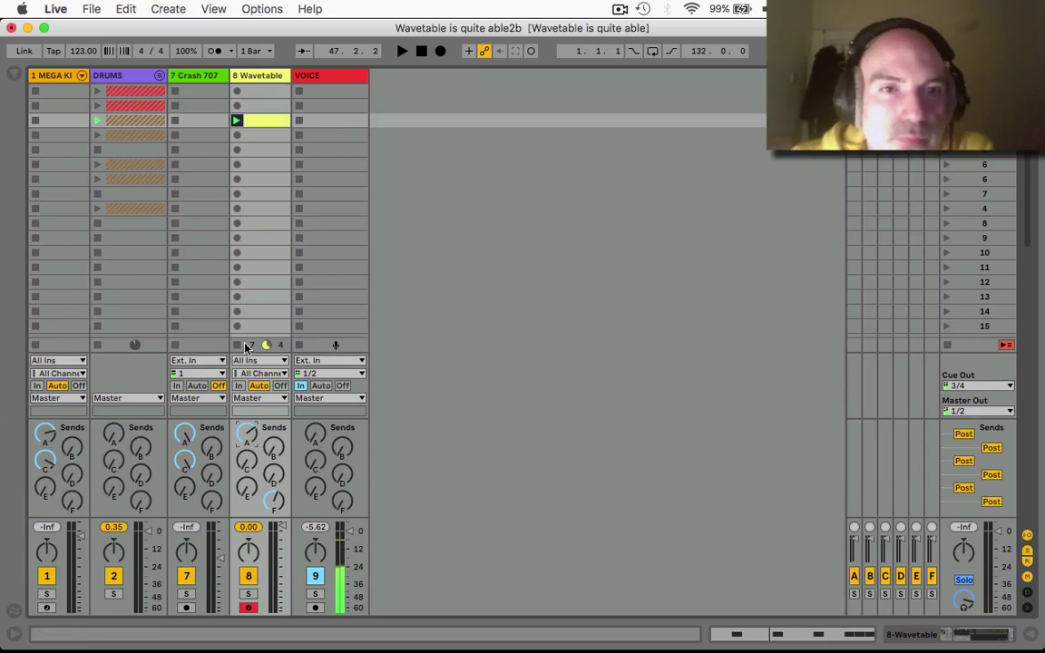
{"action": "right_click", "coordinate": [252, 78]}
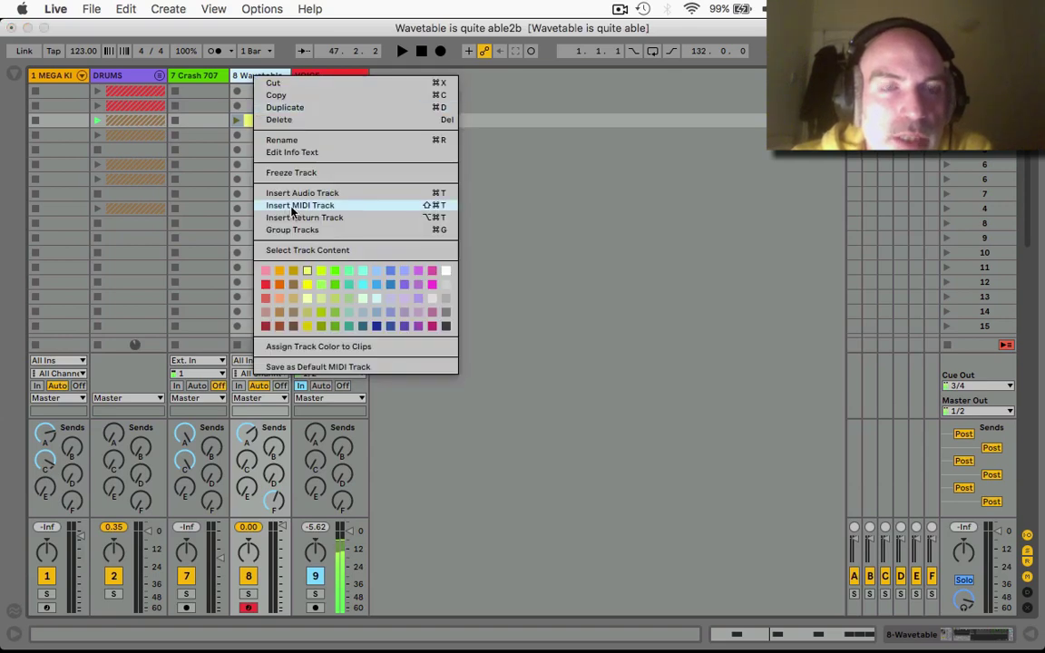
{"action": "left_click", "coordinate": [292, 206]}
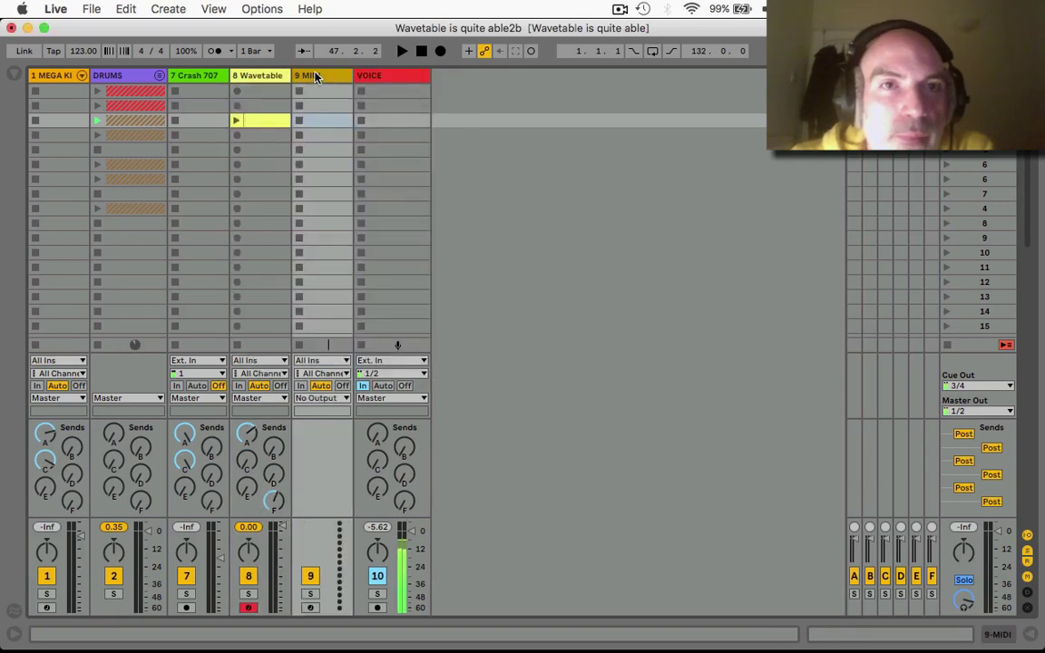
Load a default Wavetable instrument from the browser onto new track 9
{"action": "left_click", "coordinate": [9, 75]}
{"action": "left_click", "coordinate": [41, 200]}
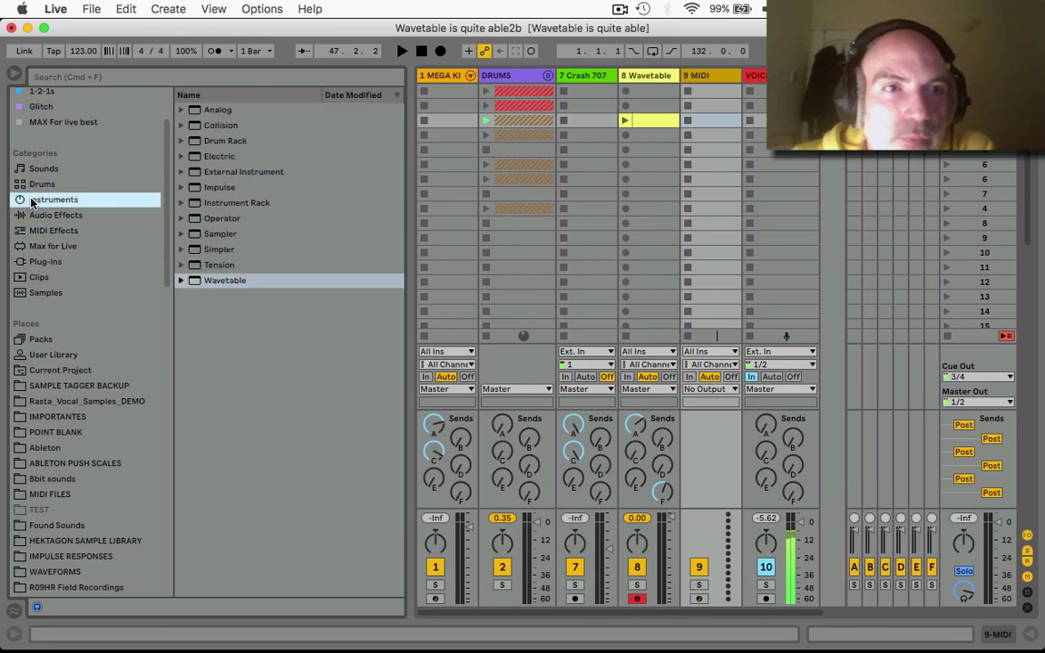
{"action": "left_click", "coordinate": [222, 280]}
{"action": "double_click", "coordinate": [223, 280]}
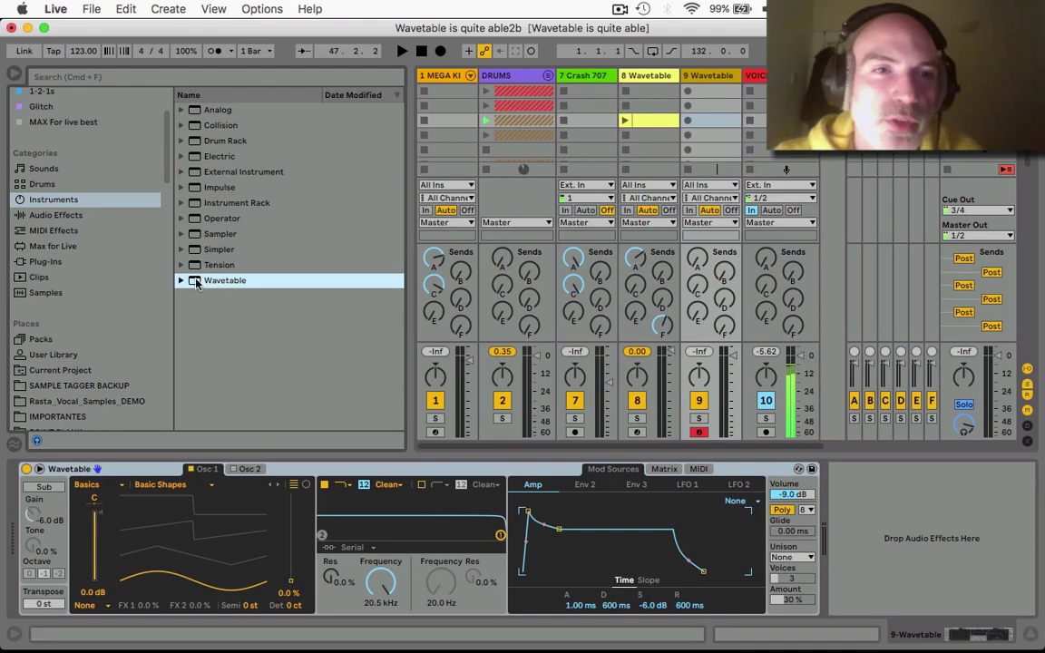
Browse Wavetable's preset categories, then collapse the Wavetable folder in the browser
{"action": "left_click", "coordinate": [182, 282]}
{"action": "scroll", "coordinate": [195, 308], "scroll_direction": "down", "scroll_amount": 5}
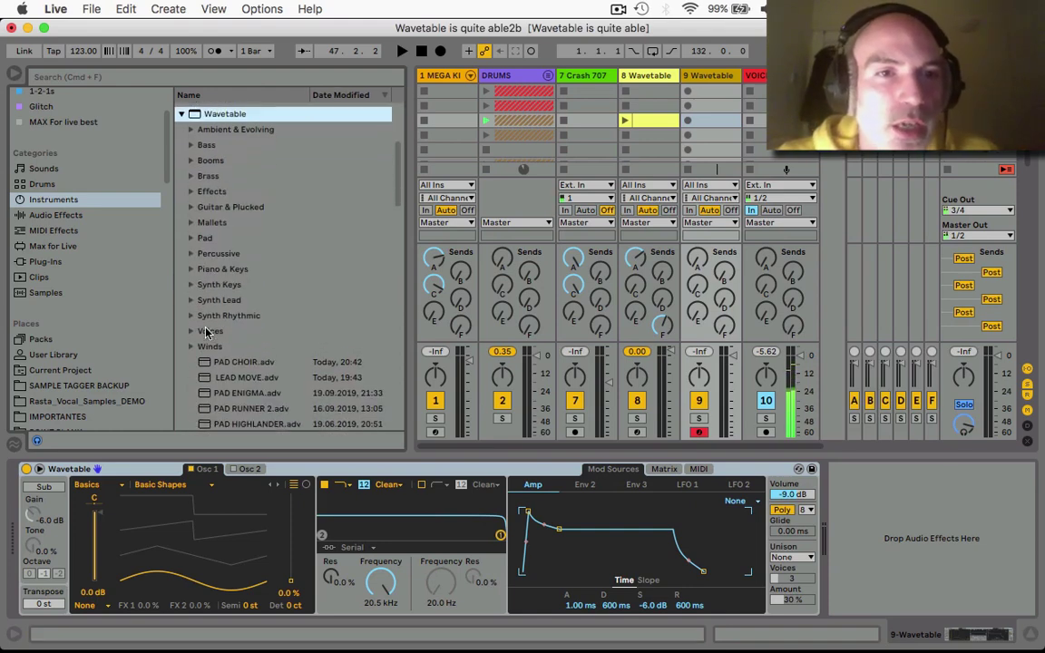
{"action": "scroll", "coordinate": [177, 143], "scroll_direction": "up", "scroll_amount": 3}
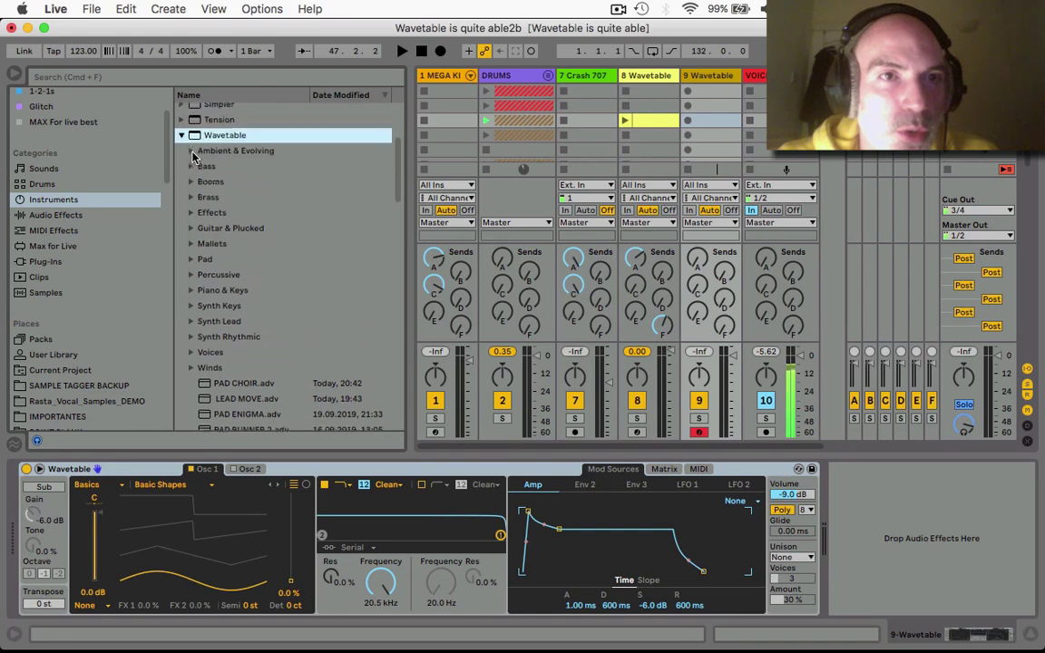
{"action": "left_click", "coordinate": [182, 138]}
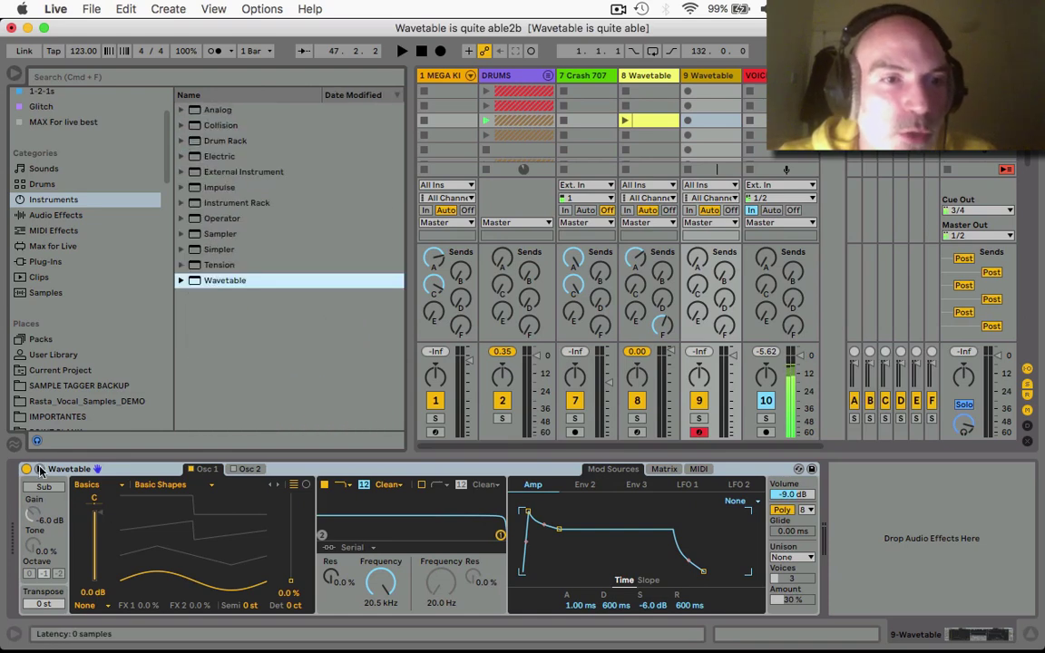
Expand track 9's Wavetable, hide the browser, and give Osc 1 the Formant AEIOU wavetable
{"action": "left_click", "coordinate": [96, 468]}
{"action": "left_click", "coordinate": [16, 72]}
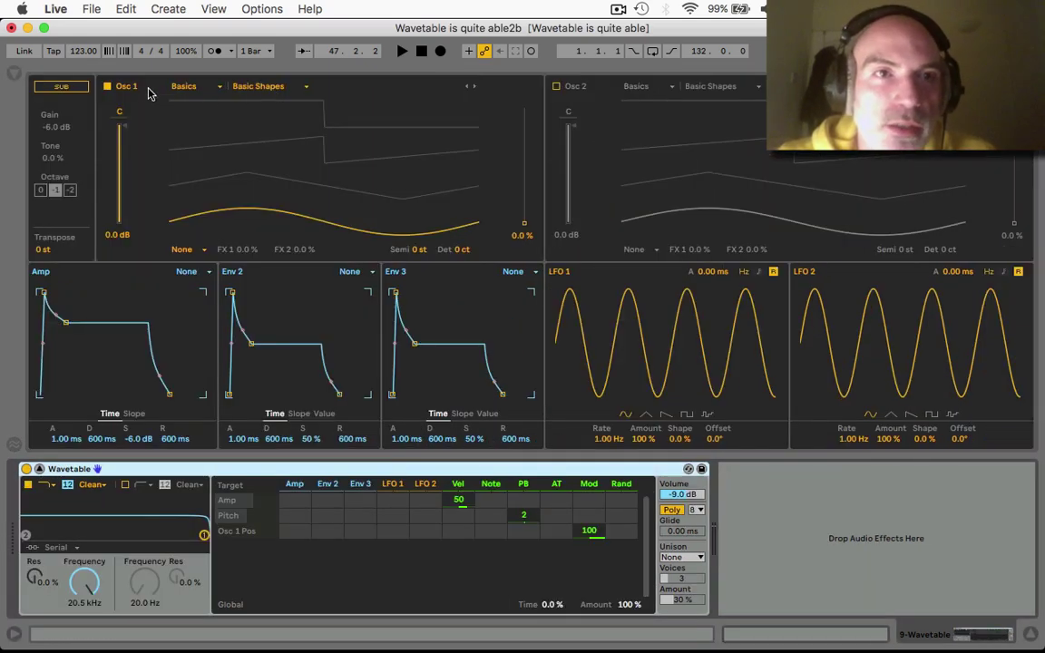
{"action": "left_click", "coordinate": [187, 86]}
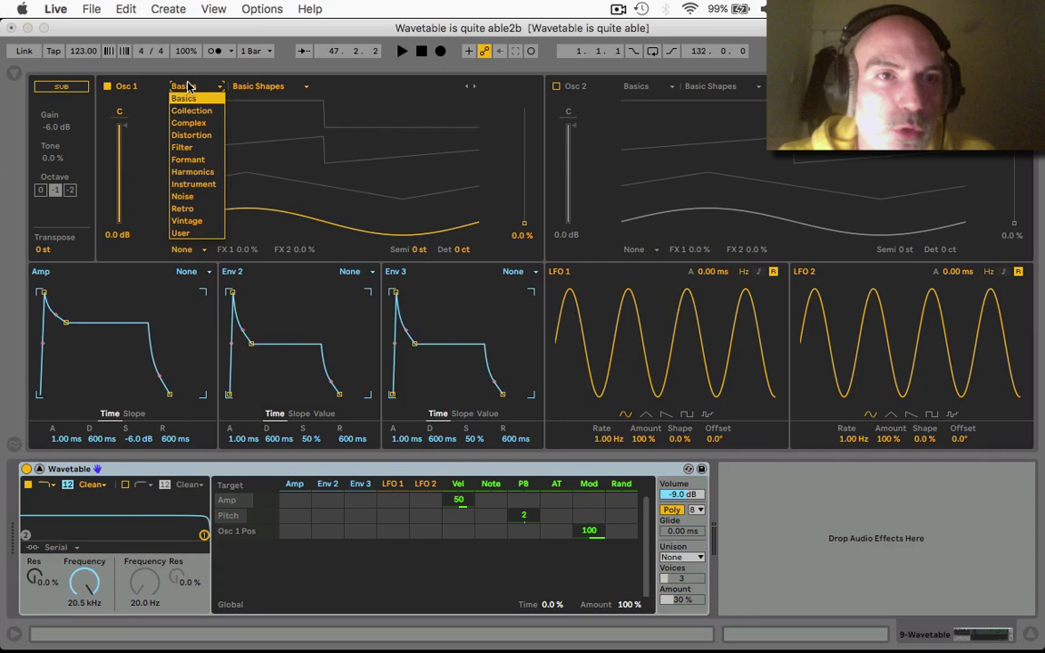
{"action": "left_click", "coordinate": [189, 159]}
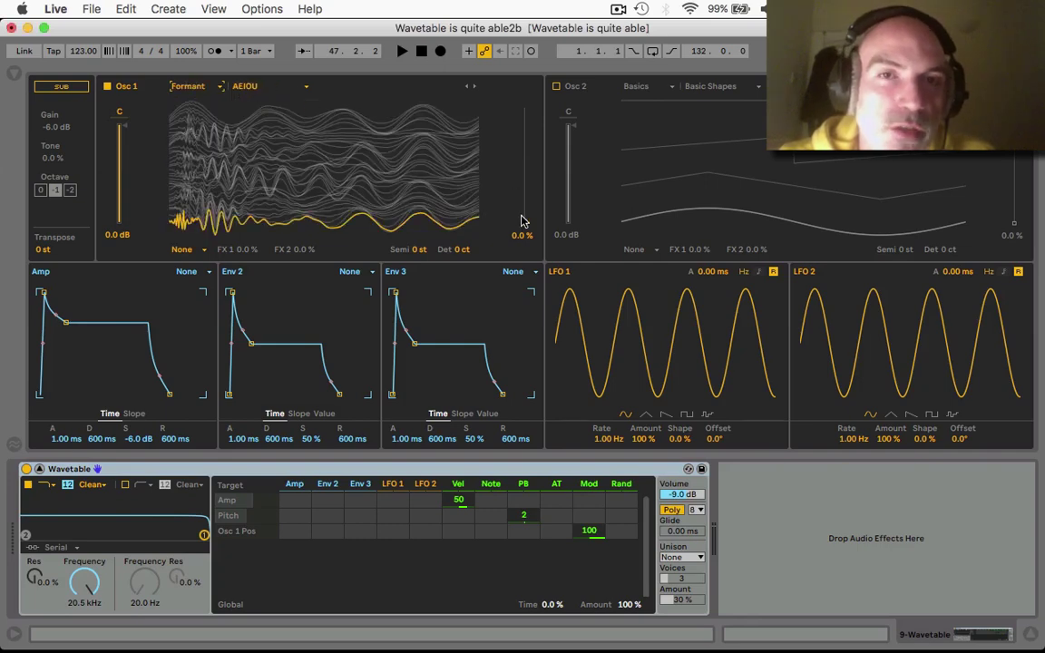
{"action": "mouse_move", "coordinate": [522, 220]}
{"action": "left_mouse_down"}
{"action": "mouse_move", "coordinate": [524, 111]}
{"action": "mouse_move", "coordinate": [523, 218]}
{"action": "left_mouse_up"}
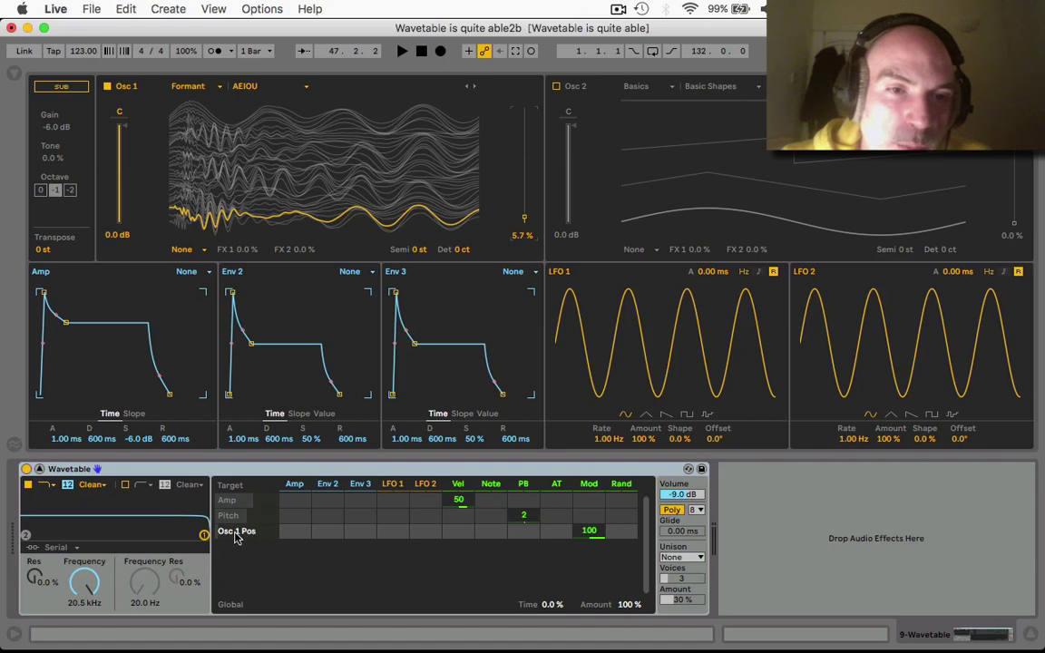
Make note pitch modulate Osc 1 position by 100 and set the position to 47%
{"action": "left_click_drag", "start_coordinate": [490, 531], "coordinate": [490, 494]}
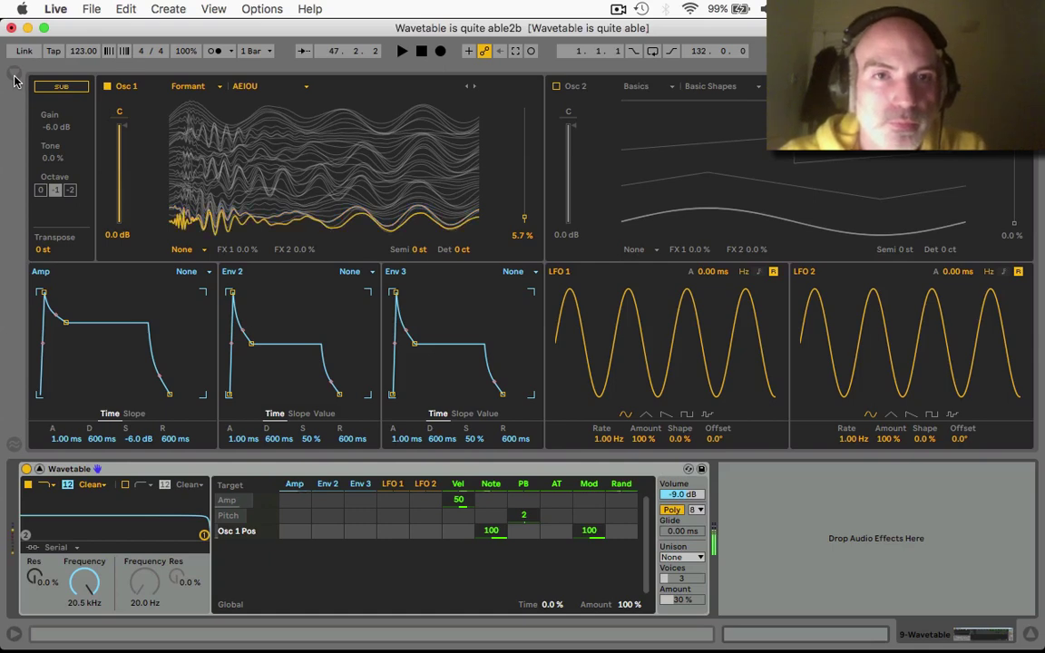
{"action": "key", "text": "z"}
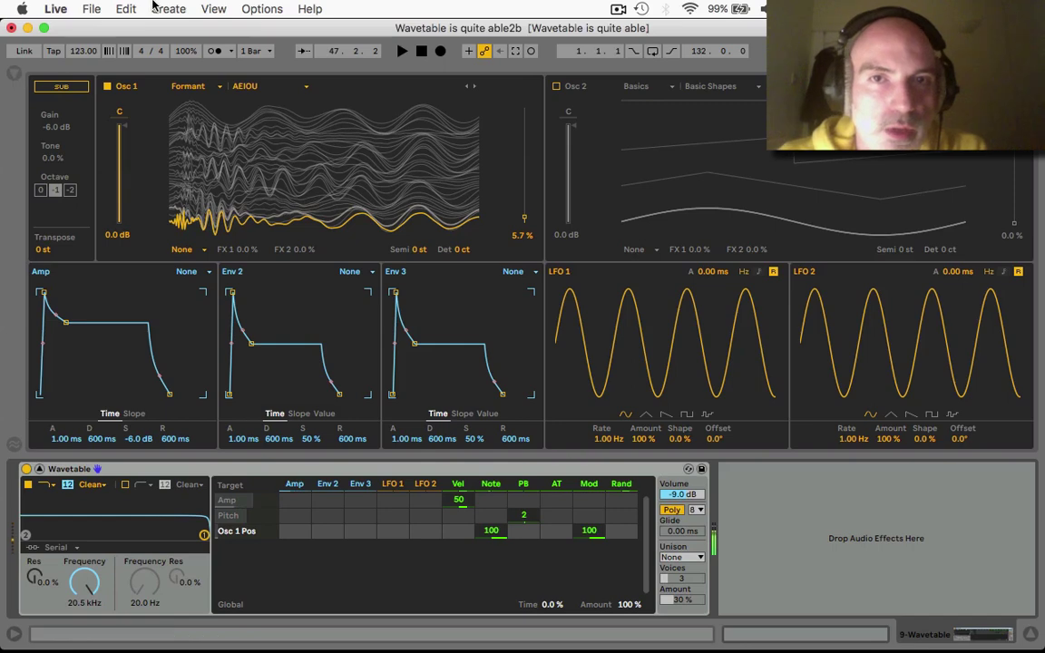
{"action": "left_click_drag", "start_coordinate": [523, 218], "coordinate": [523, 170]}
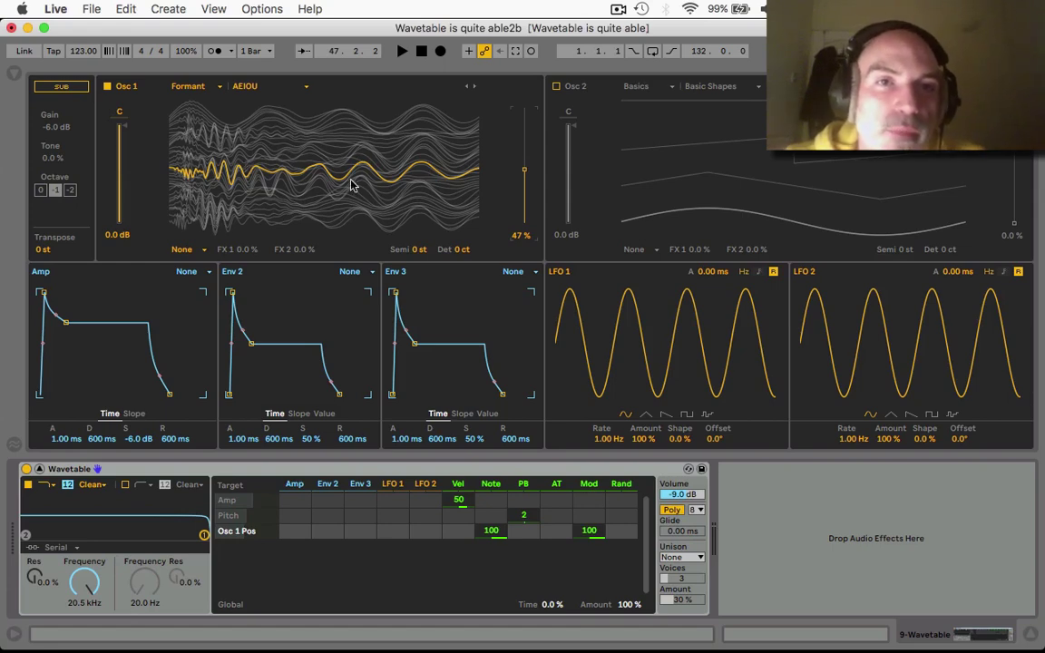
{"action": "left_click", "coordinate": [13, 72]}
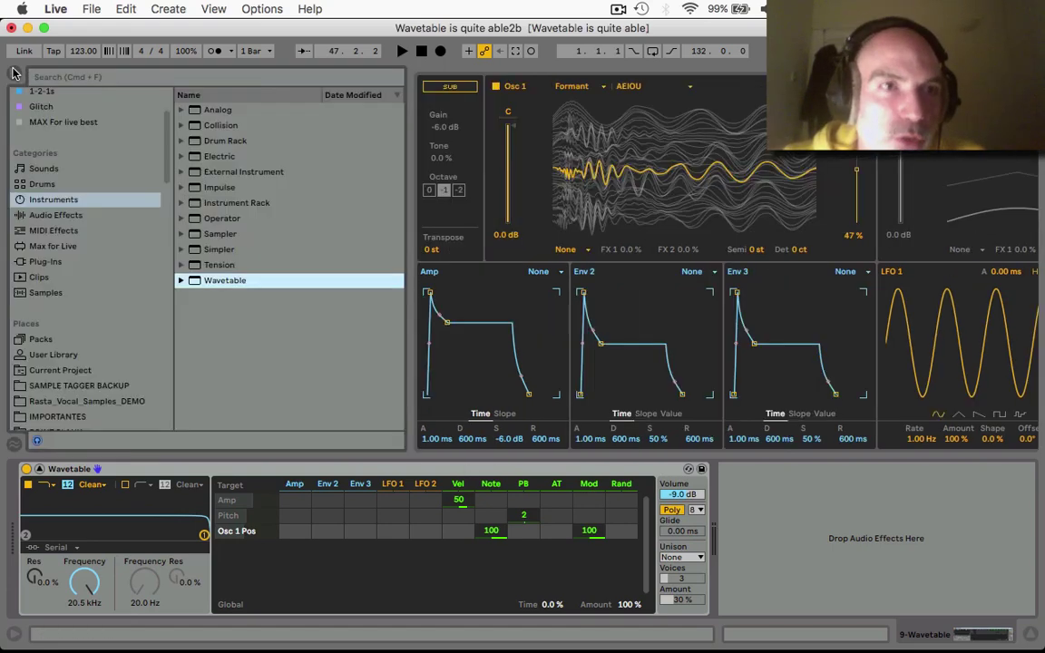
Add the LUSH OLD SCHOOL Chord preset, folded, before Wavetable and drop Wavetable's volume to -10 dB
{"action": "left_click", "coordinate": [48, 231]}
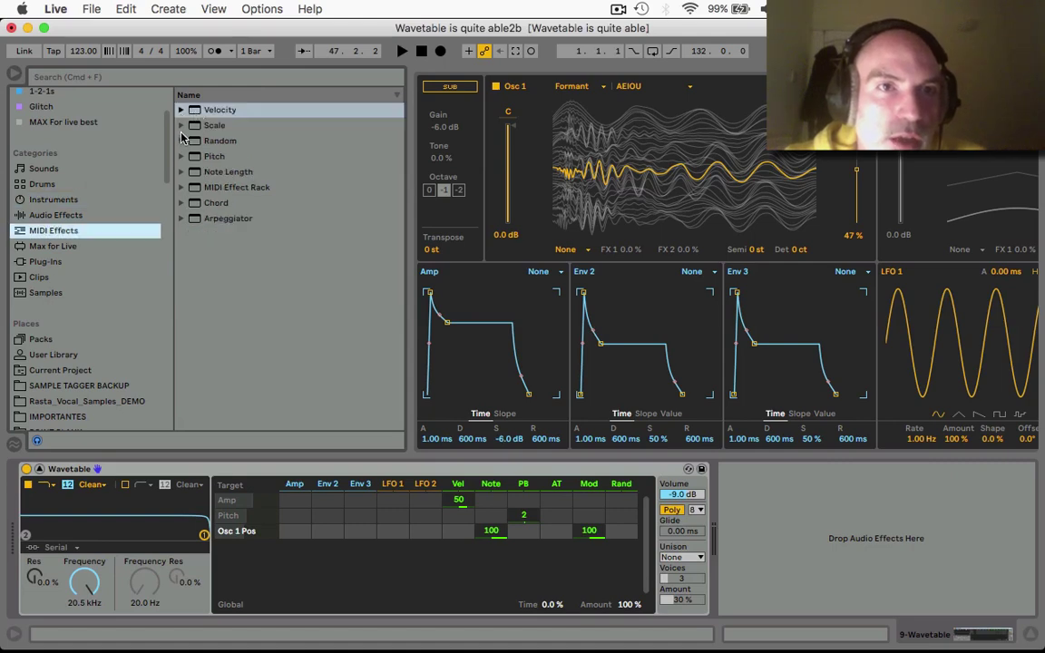
{"action": "left_click", "coordinate": [180, 203]}
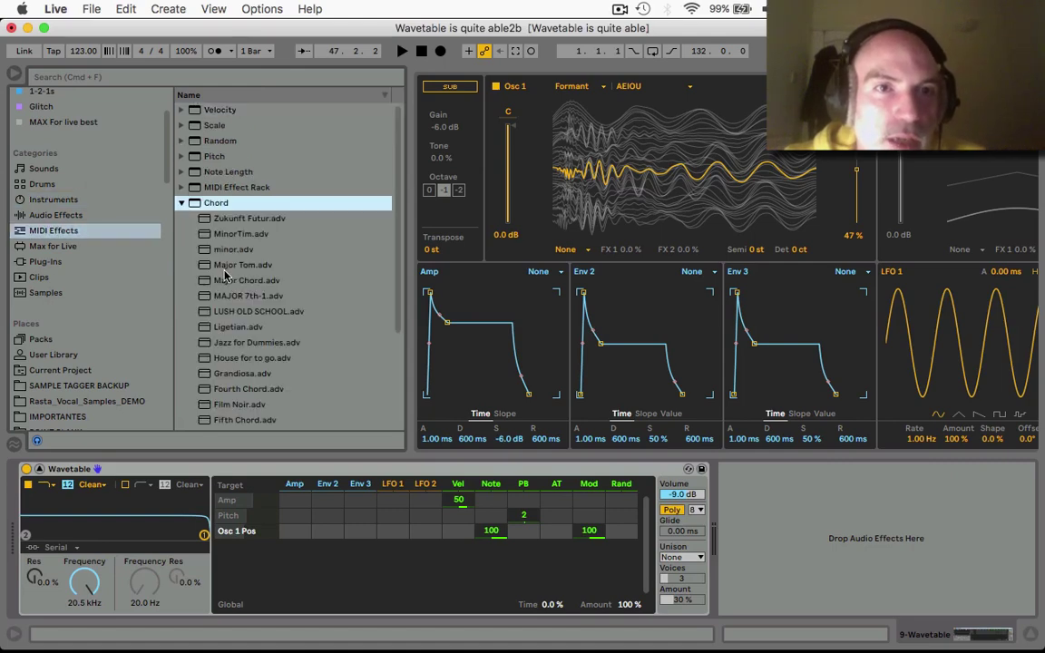
{"action": "left_click_drag", "start_coordinate": [232, 311], "coordinate": [28, 521]}
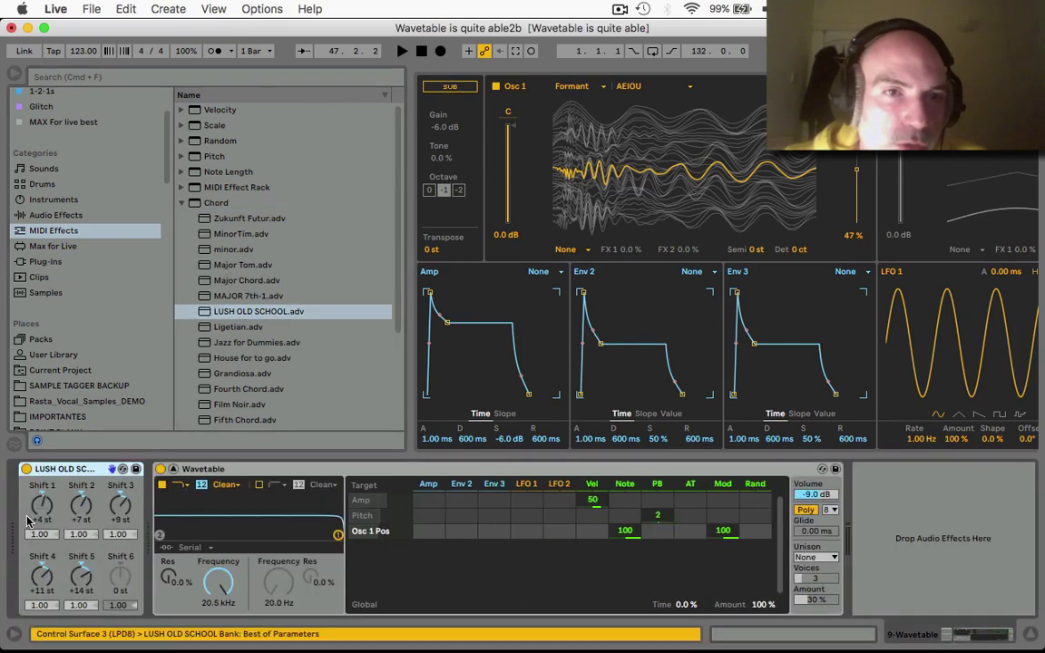
{"action": "double_click", "coordinate": [69, 468]}
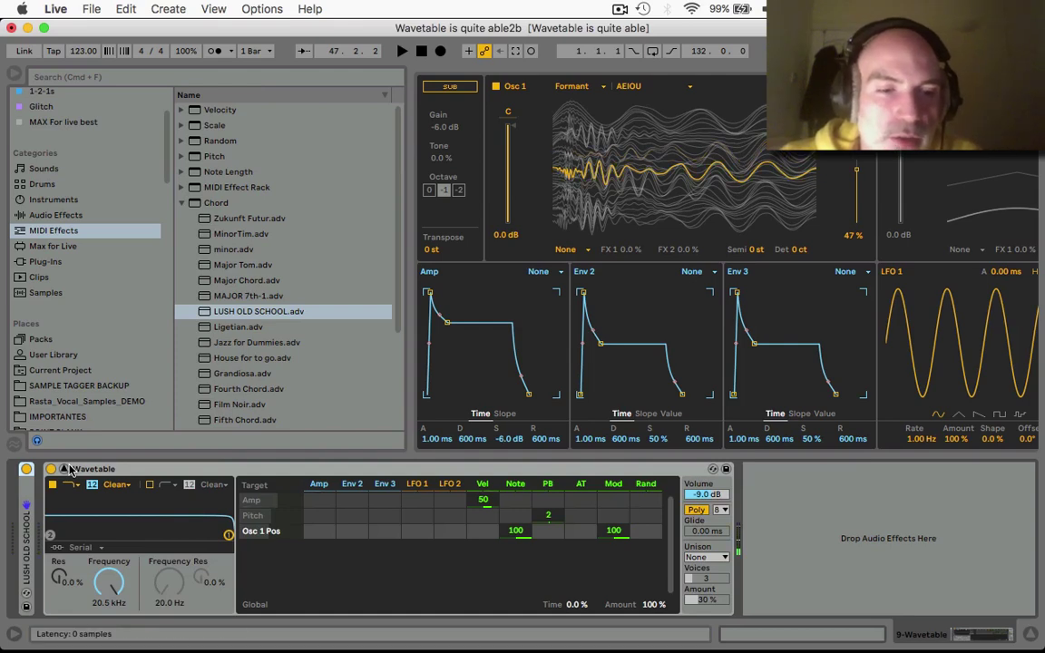
{"action": "key", "text": "z"}
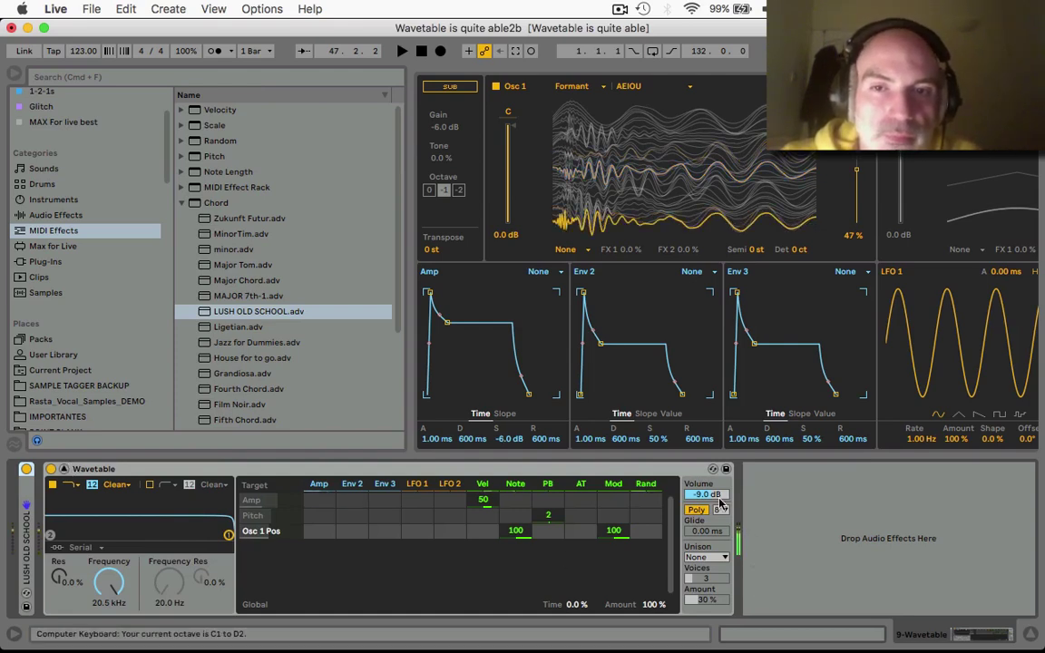
{"action": "left_click_drag", "start_coordinate": [699, 495], "coordinate": [698, 508]}
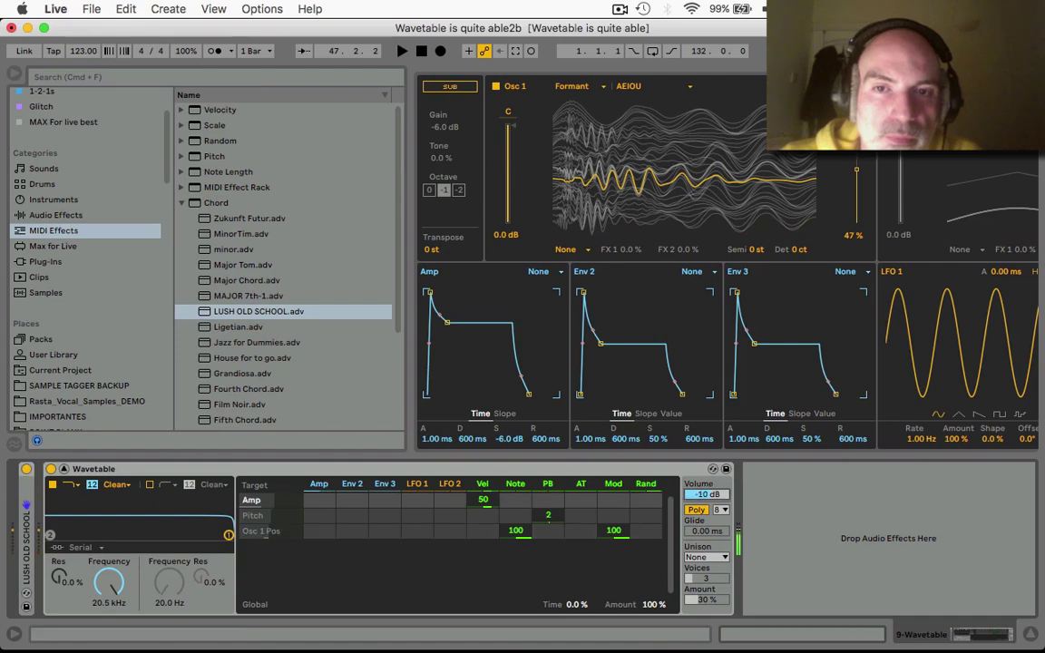
Route LFO 1 to Wavetable's pitch at amount 3 in the modulation matrix
{"action": "left_click", "coordinate": [15, 73]}
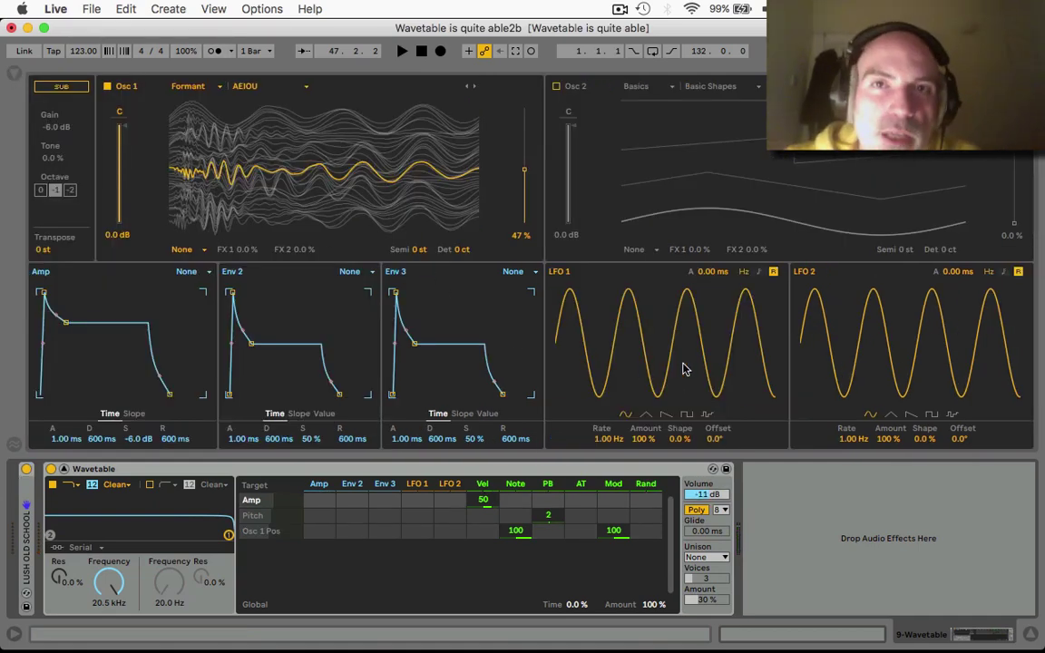
{"action": "left_click", "coordinate": [418, 531]}
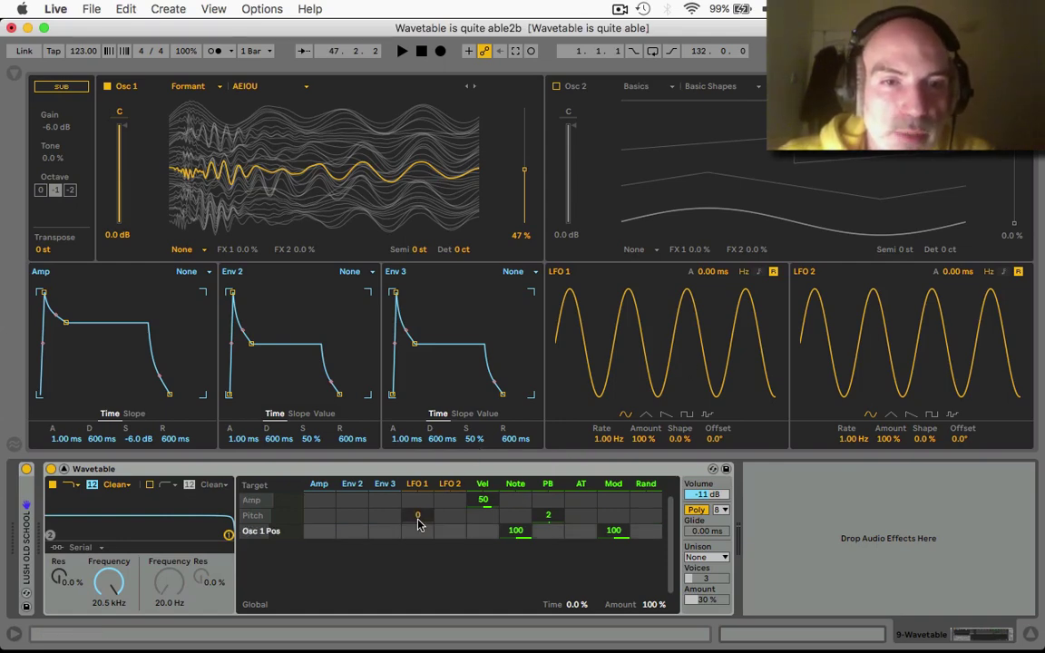
{"action": "left_click", "coordinate": [417, 514]}
{"action": "left_click_drag", "start_coordinate": [417, 515], "coordinate": [417, 523]}
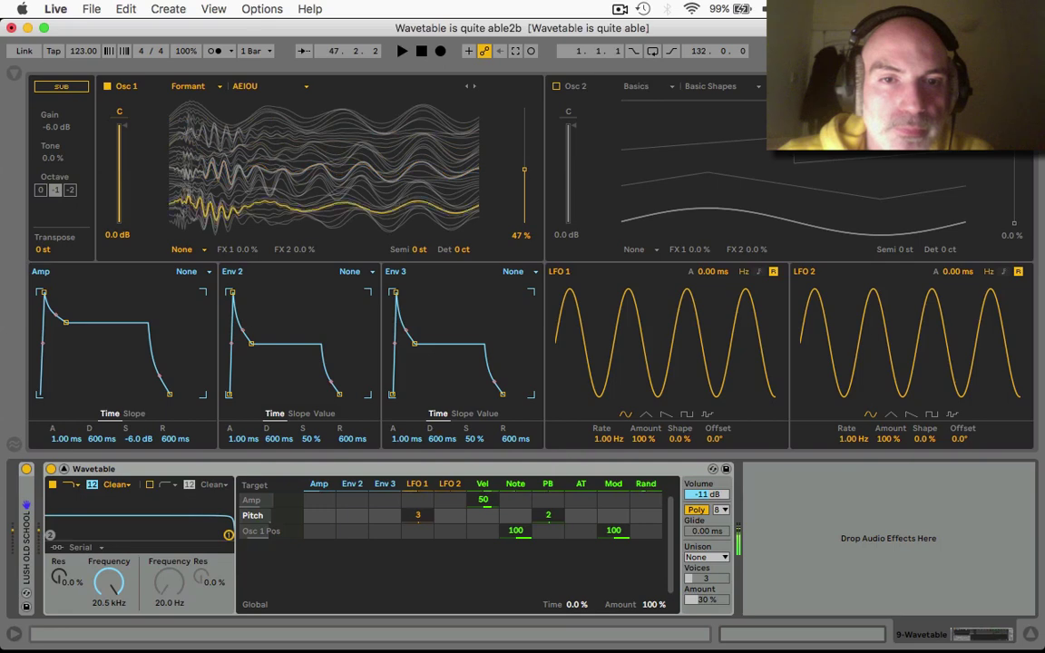
Set LFO 1's rate to 10.43 Hz and its amount to 11%
{"action": "left_click_drag", "start_coordinate": [606, 444], "coordinate": [605, 381]}
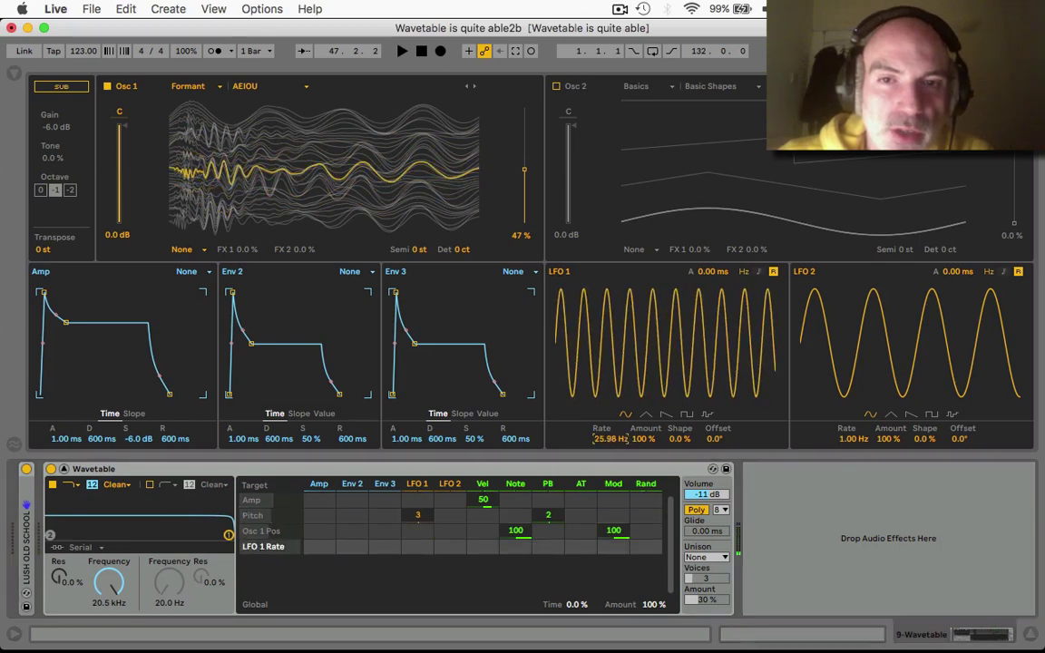
{"action": "left_click_drag", "start_coordinate": [665, 439], "coordinate": [627, 439]}
{"action": "mouse_move", "coordinate": [624, 438]}
{"action": "left_mouse_down"}
{"action": "mouse_move", "coordinate": [624, 458]}
{"action": "mouse_move", "coordinate": [643, 444]}
{"action": "left_mouse_up"}
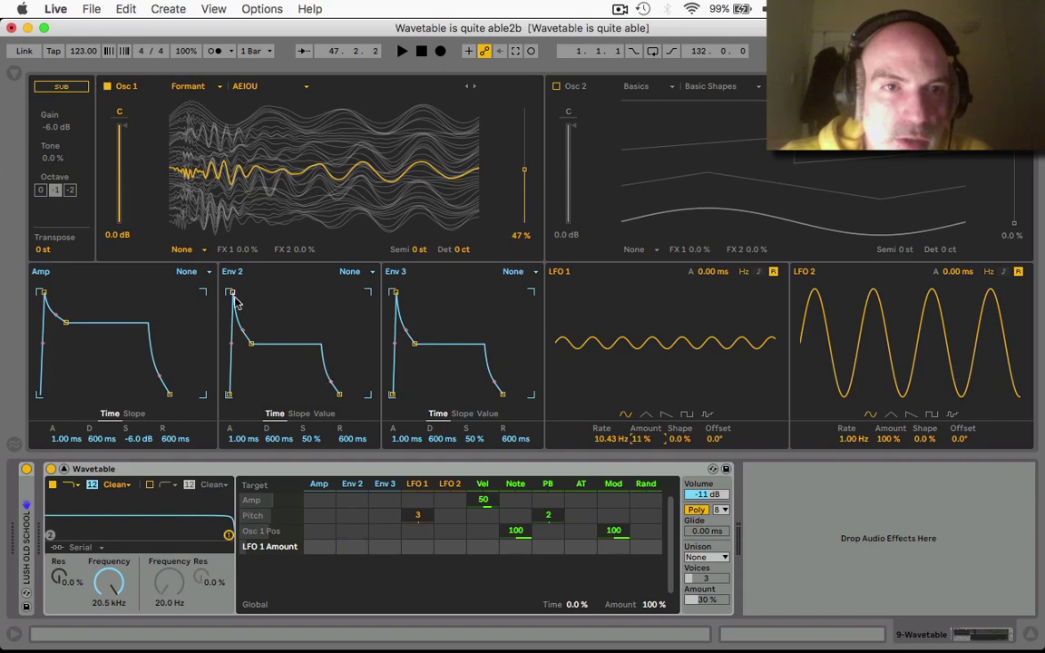
Give Env 2 a 2.41 s attack sweeping Osc 1 position by 33, and set unison to Noise
{"action": "left_click_drag", "start_coordinate": [231, 292], "coordinate": [255, 292]}
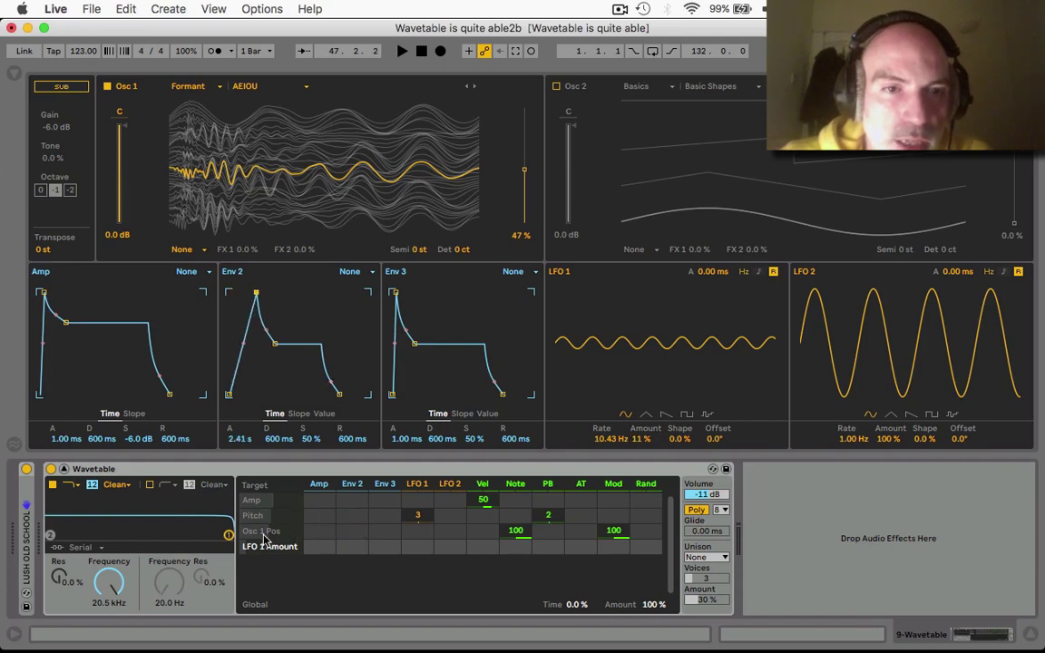
{"action": "left_click", "coordinate": [351, 531]}
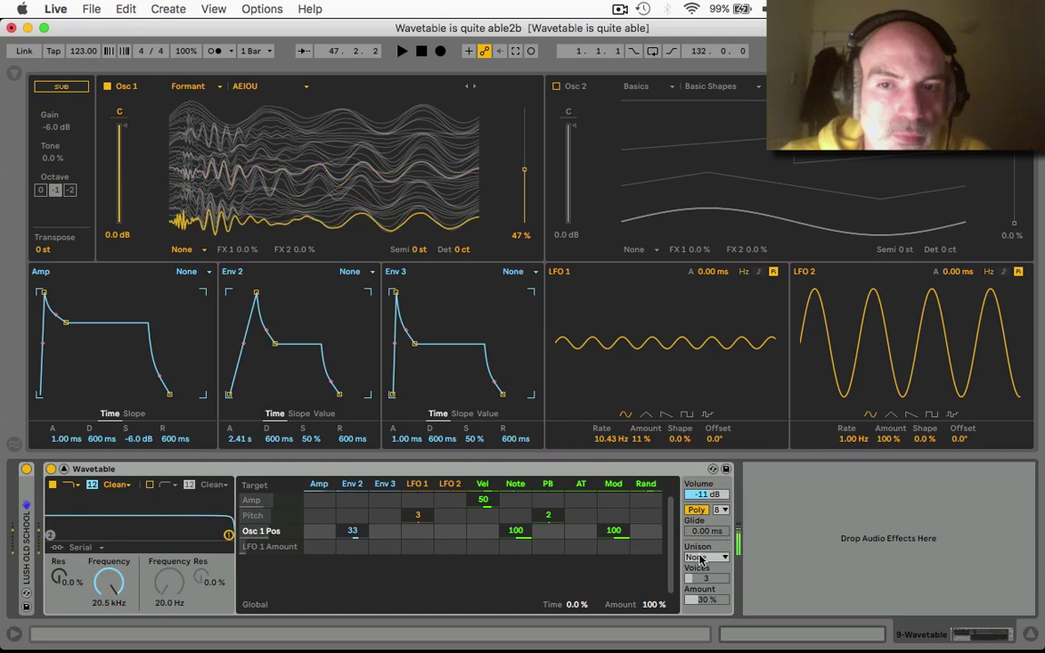
{"action": "left_click", "coordinate": [703, 557]}
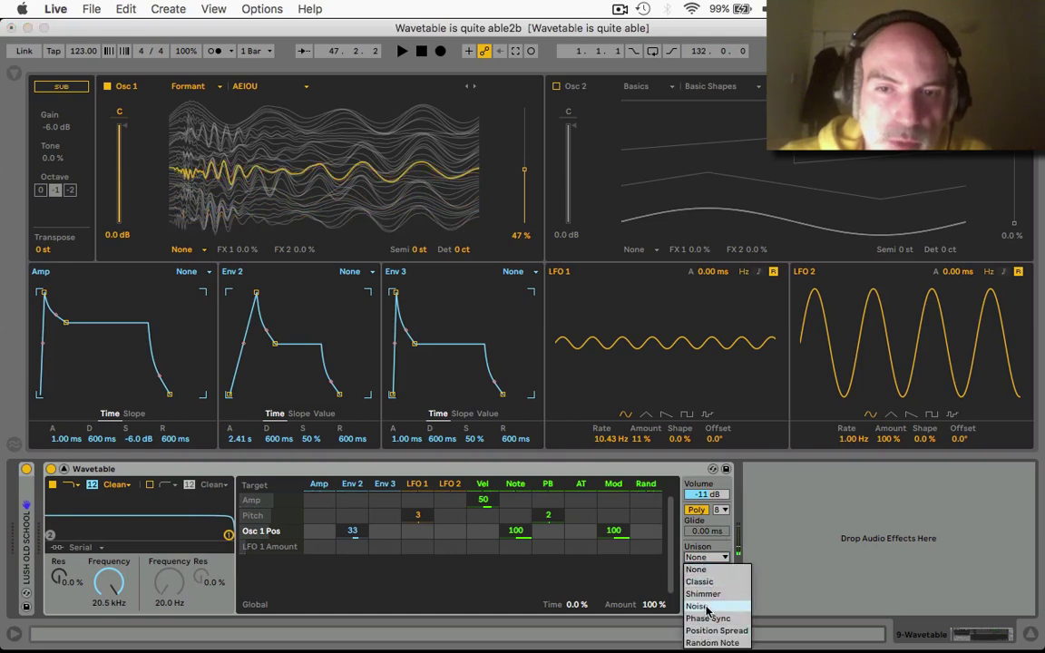
{"action": "left_click", "coordinate": [712, 600]}
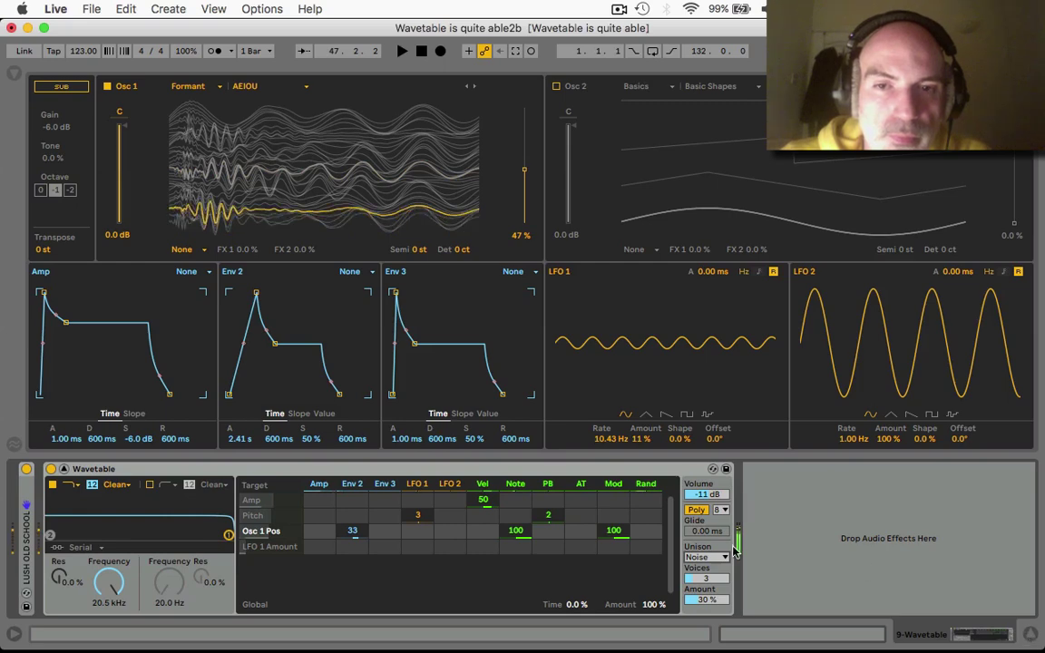
Reduce LFO 1's amount to 2.3% and return to the Session view
{"action": "left_click", "coordinate": [483, 514]}
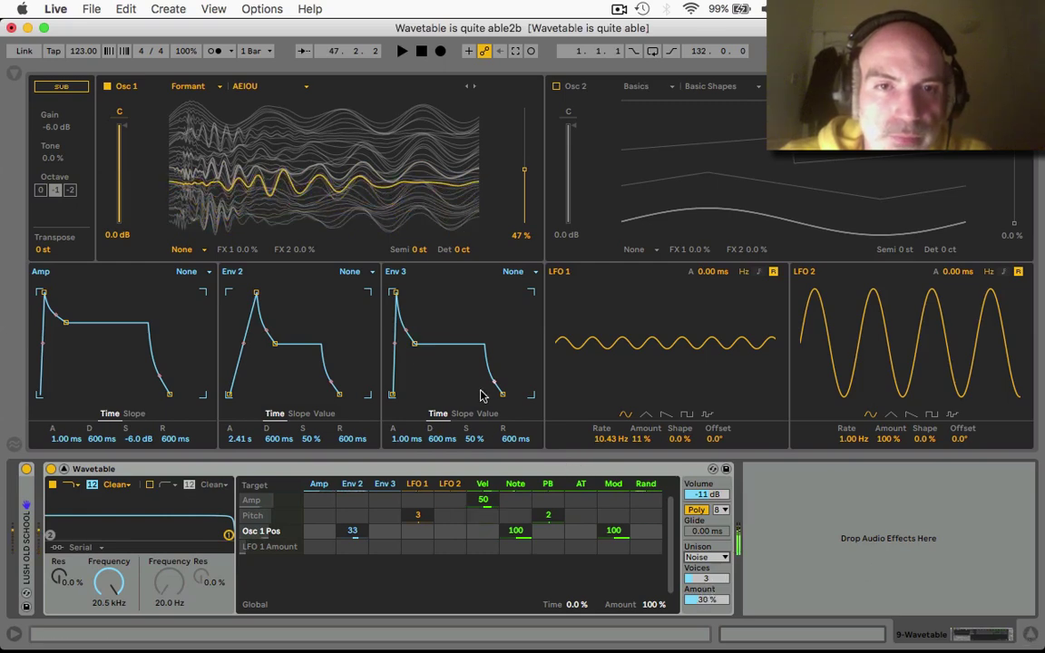
{"action": "left_click_drag", "start_coordinate": [643, 443], "coordinate": [643, 501]}
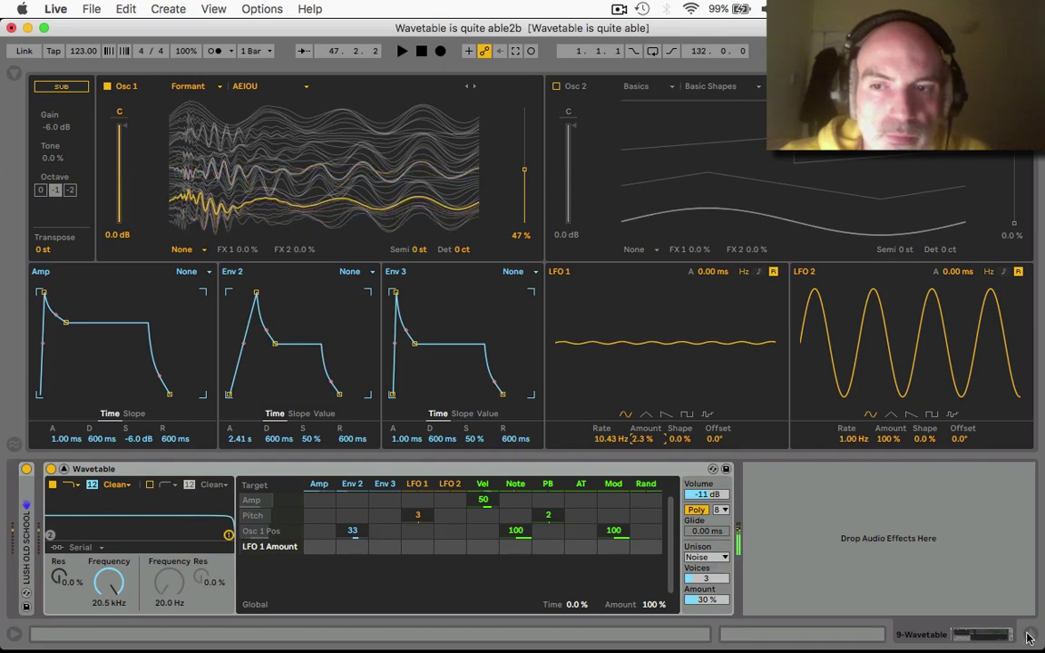
{"action": "key", "text": "Tab"}
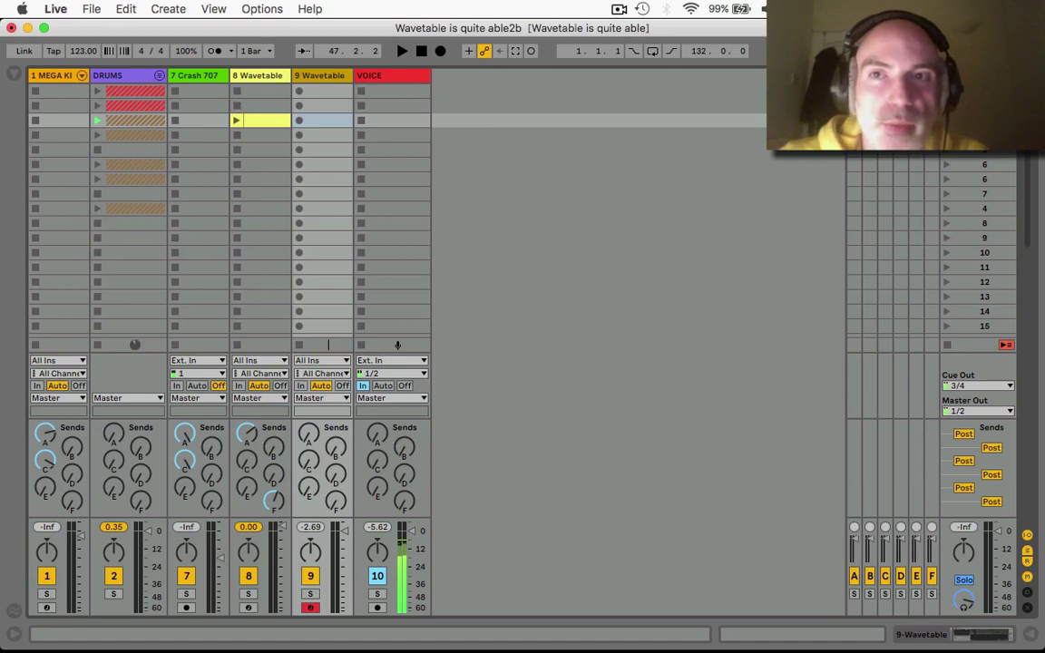
Start playback and raise track 9's Send A to the A-Reverb return at -2.2 dB
{"action": "key", "text": "space"}
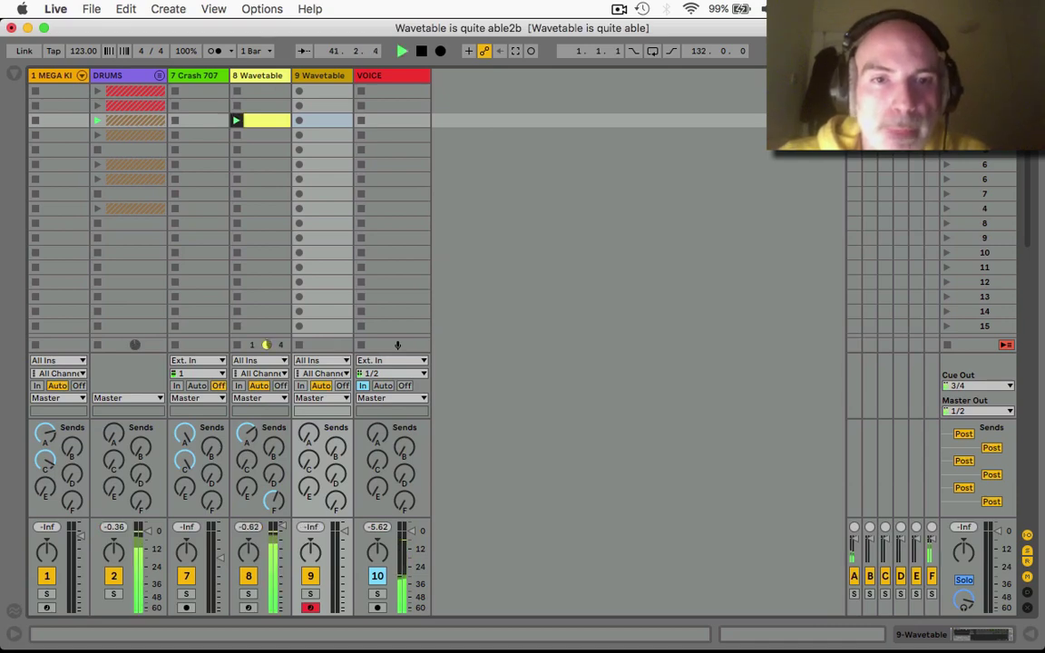
{"action": "left_click", "coordinate": [308, 433]}
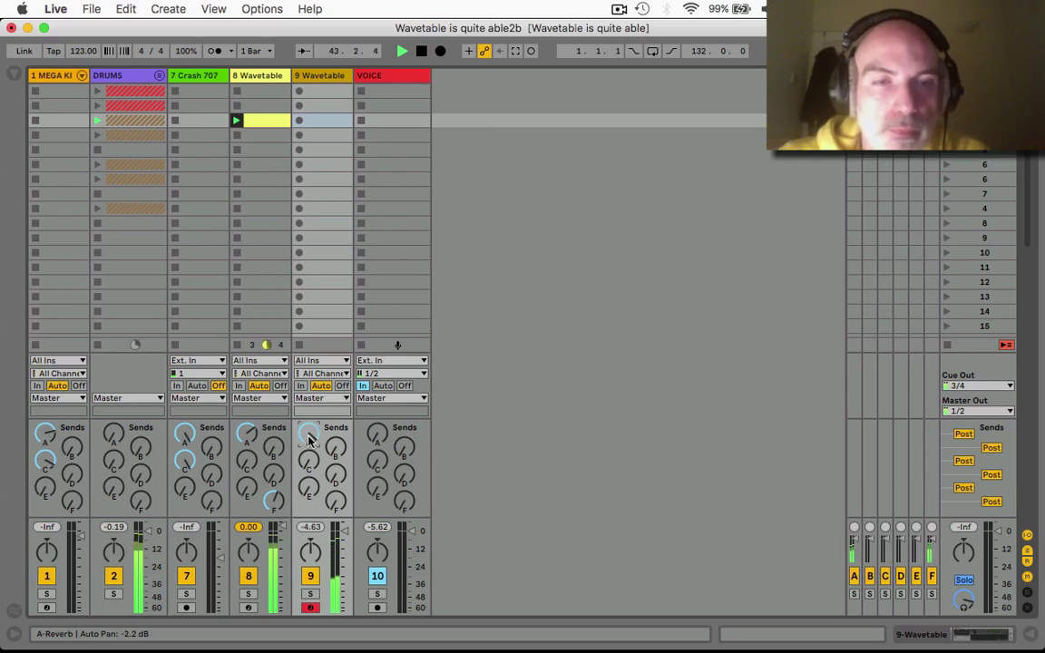